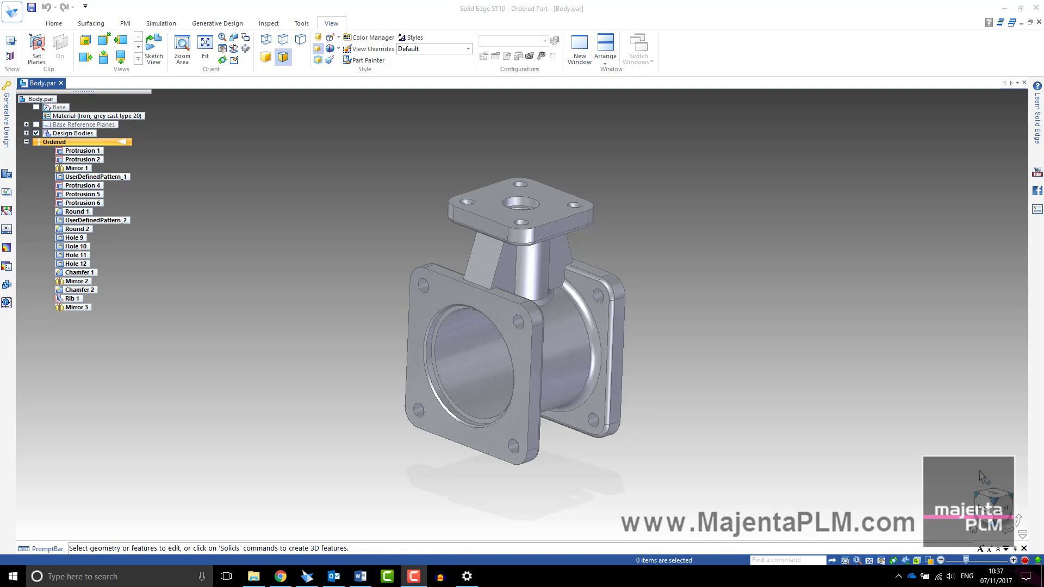
Step: Create a new blank ISO Metric assembly document, Asm2
click(11, 13)
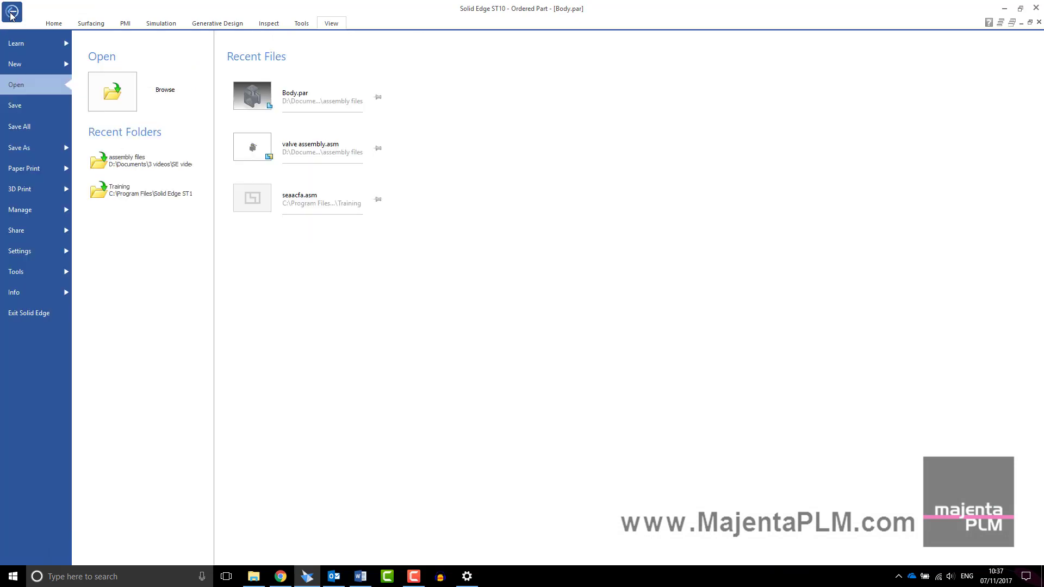
click(14, 65)
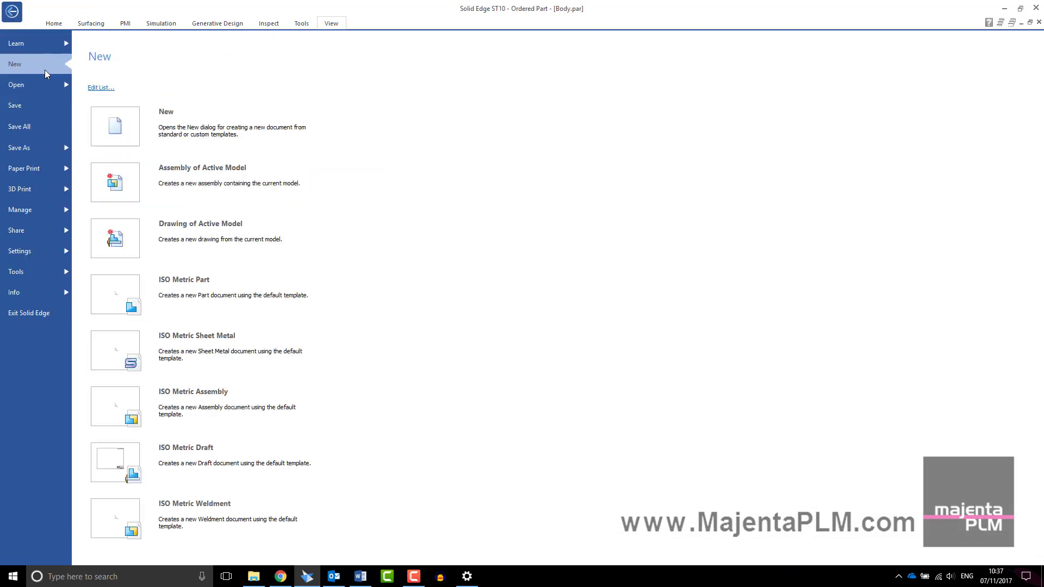
click(124, 416)
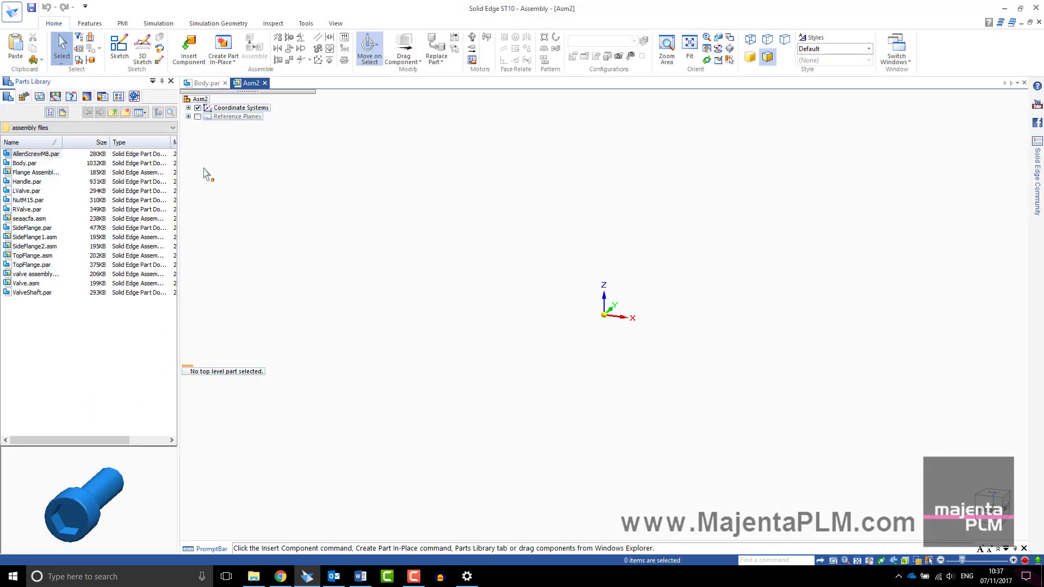
Step: Create assembly Asm3 from the active Body part with the default template, saving Body.par
click(205, 83)
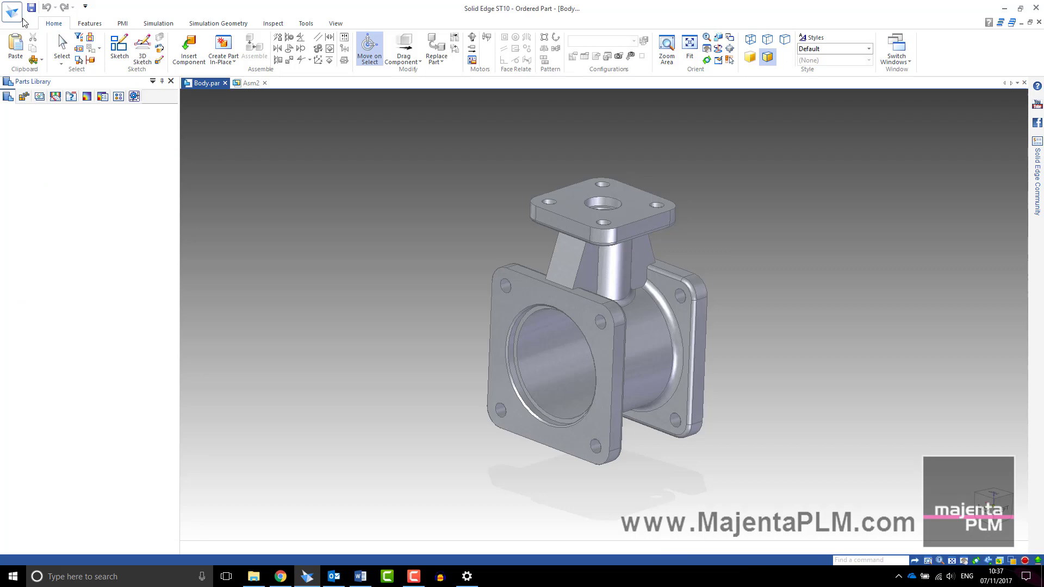
click(12, 11)
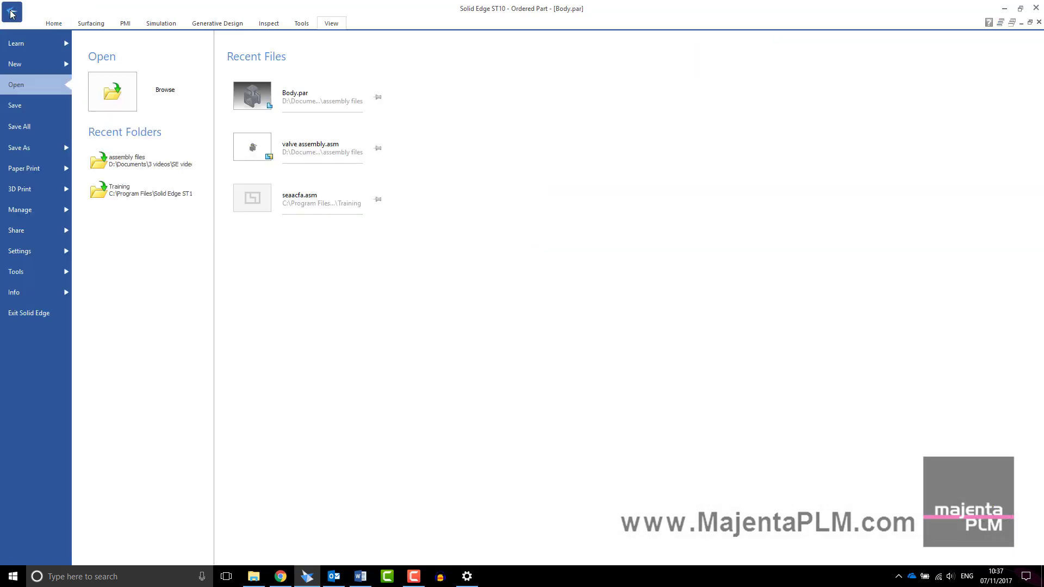
click(15, 65)
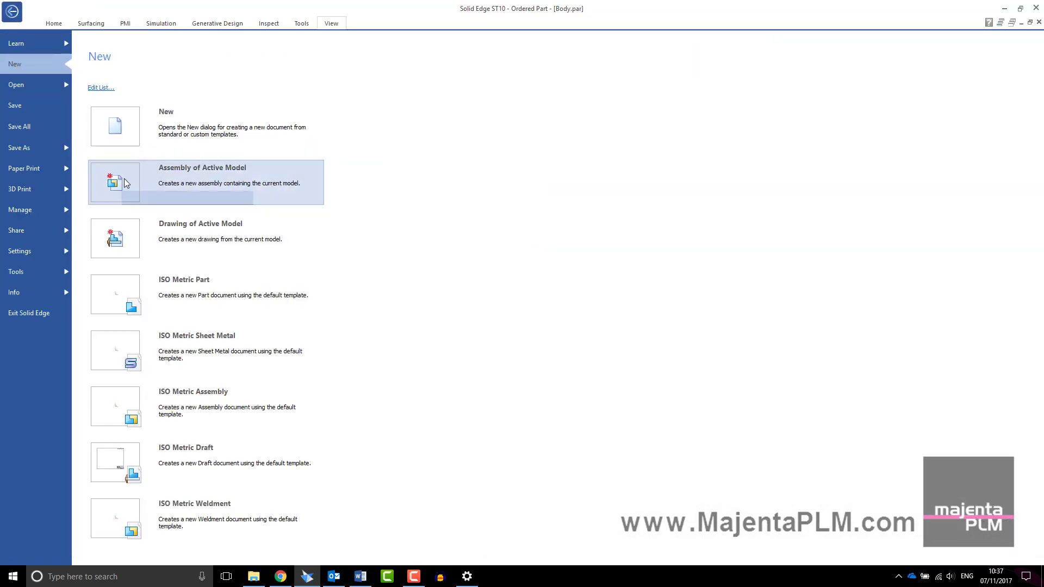
click(211, 196)
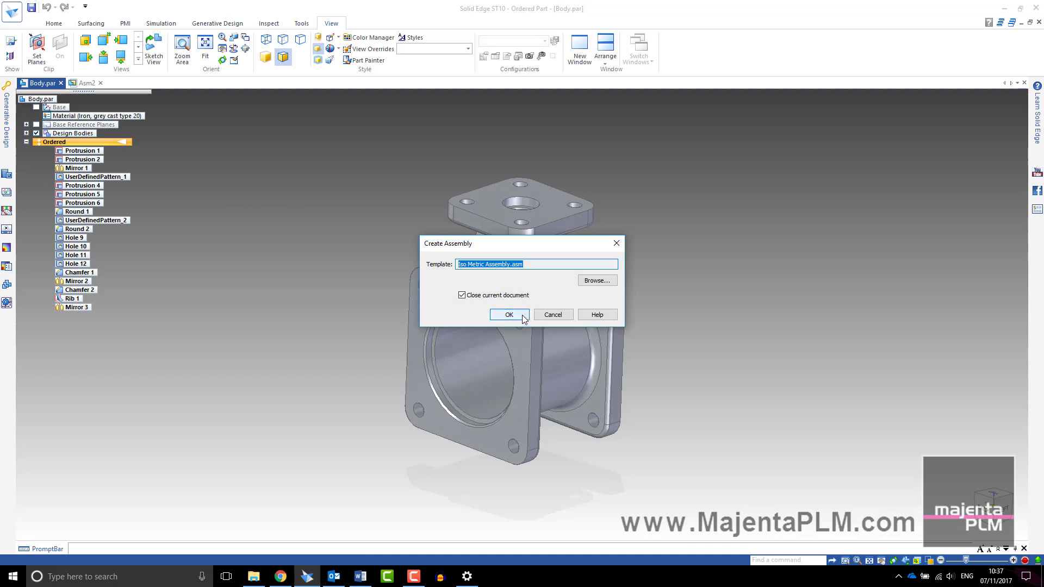
click(509, 315)
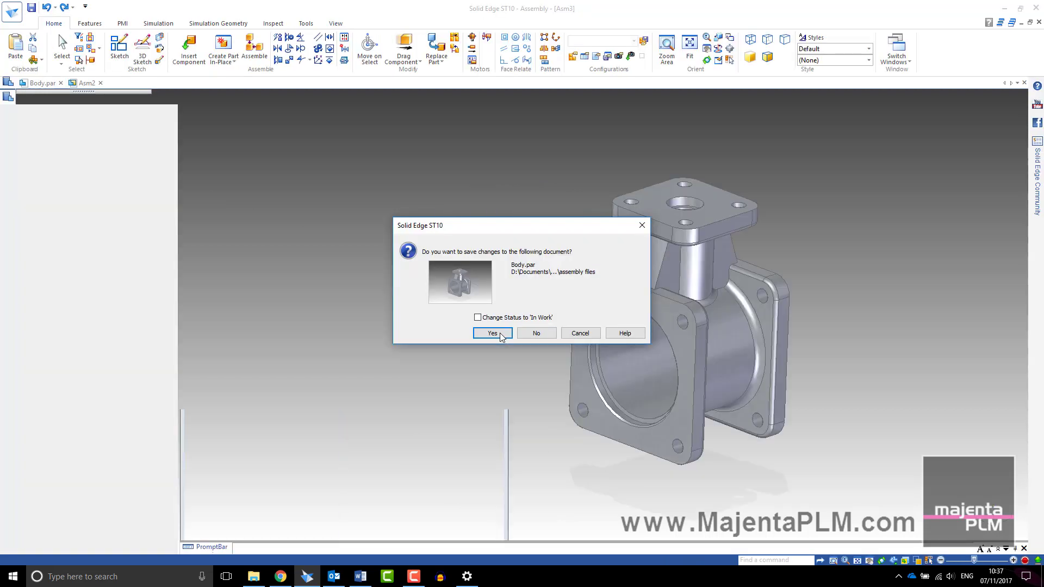
click(492, 334)
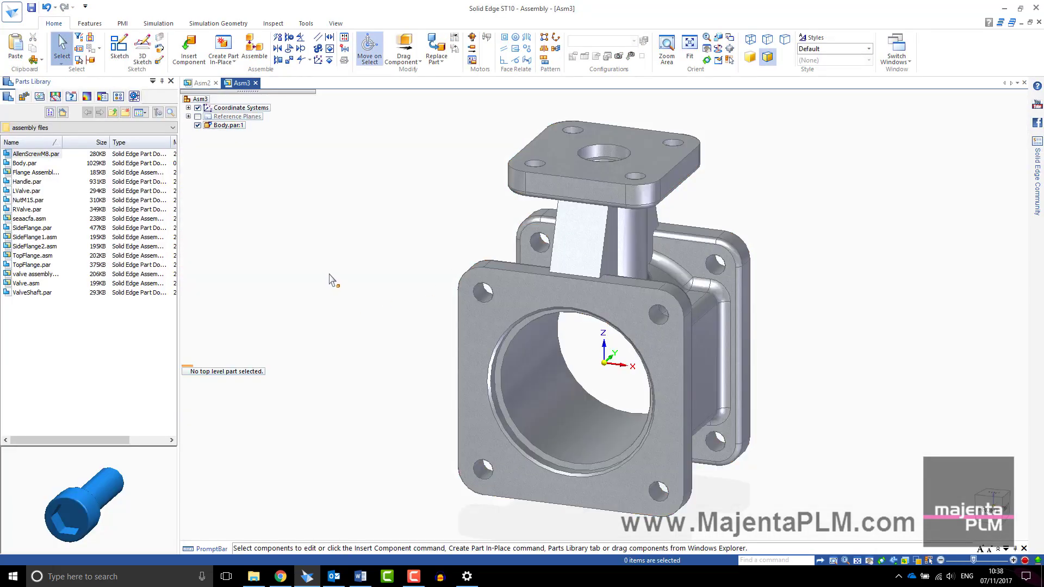
Step: Browse back to the assembly files folder and drag Flange Assembly.asm into Asm3
middle_drag(329, 278, 307, 272)
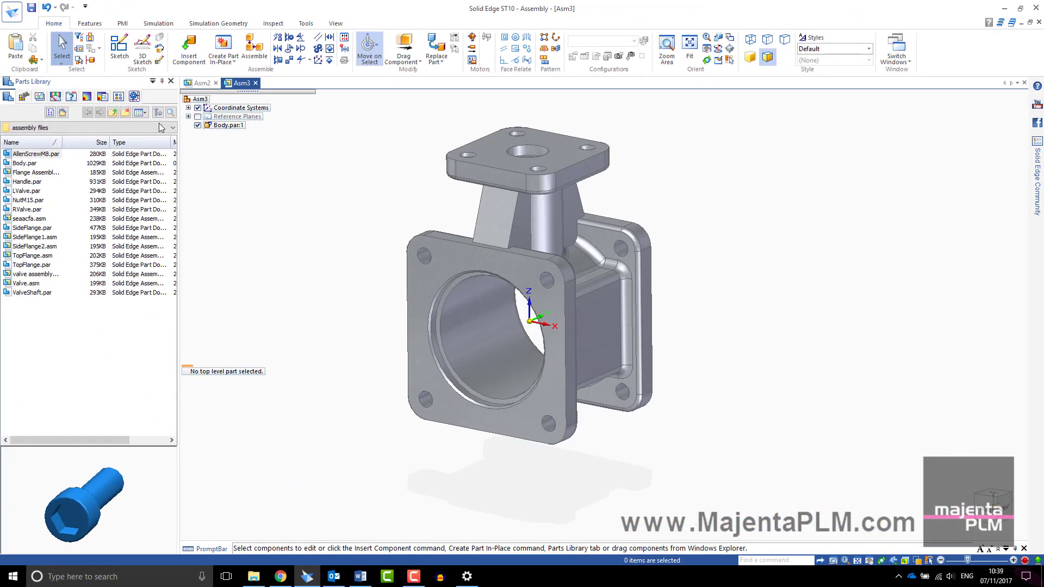
click(114, 113)
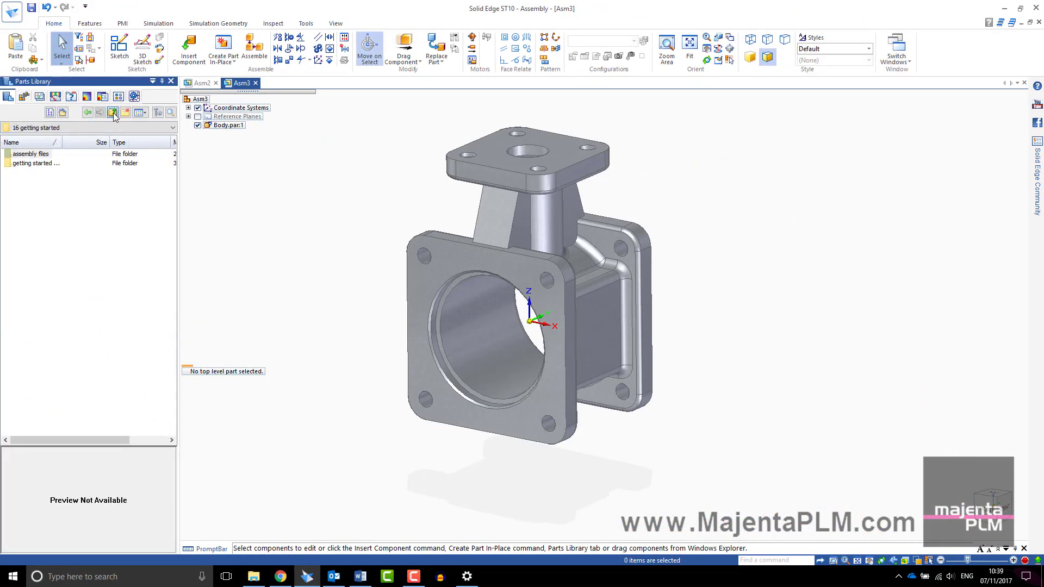
double_click(31, 155)
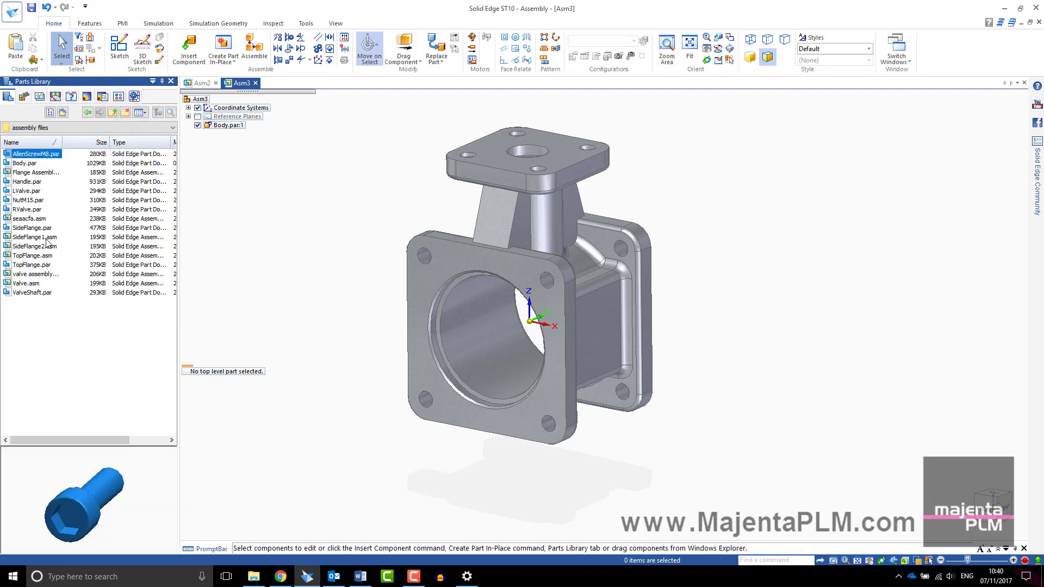
click(24, 164)
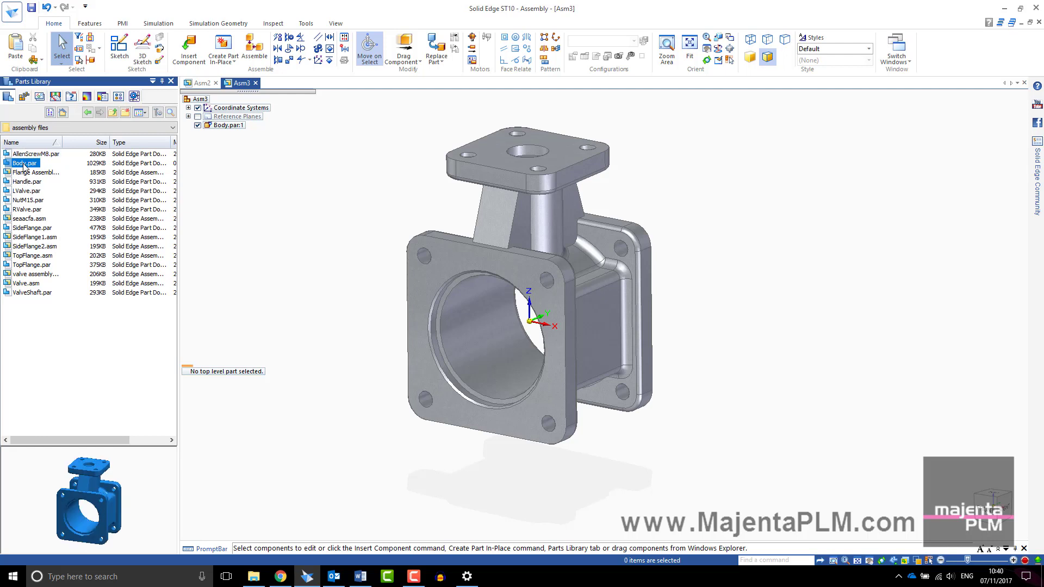
click(25, 173)
click(24, 182)
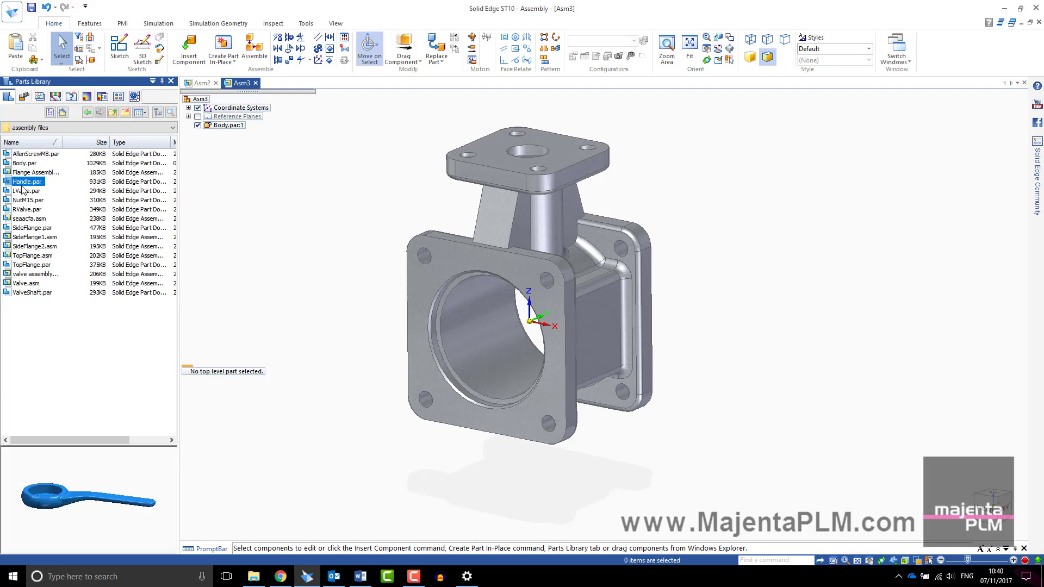
click(23, 173)
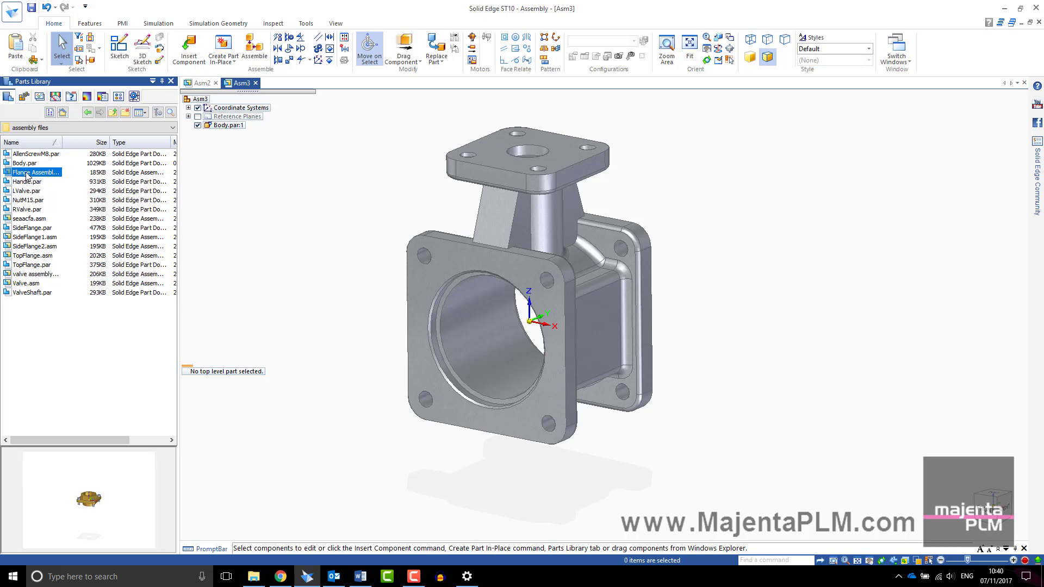
drag(90, 212, 297, 252)
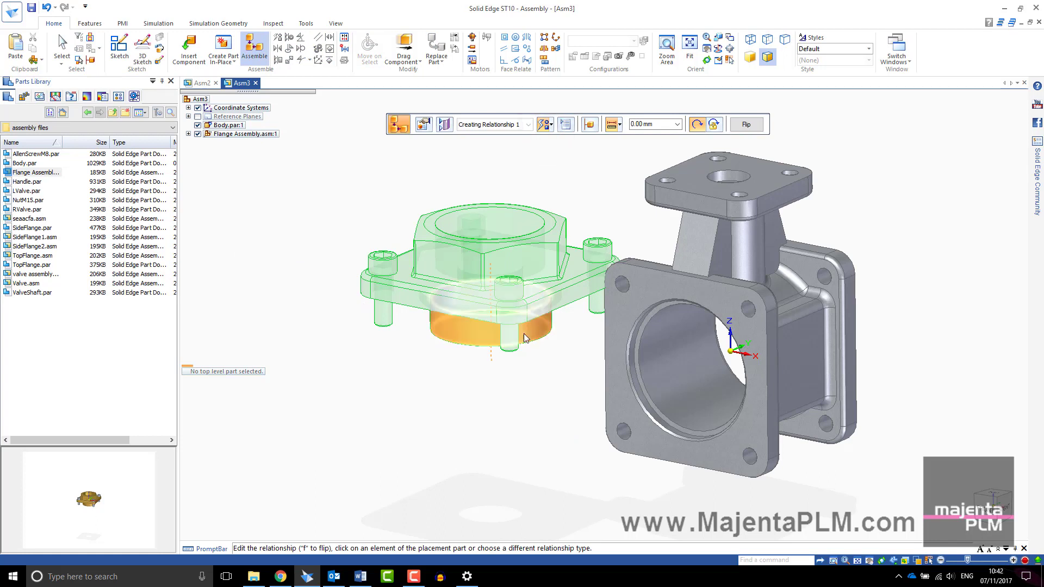
Step: Axial-align two flange bolts with two holes in the body's side flange
click(509, 337)
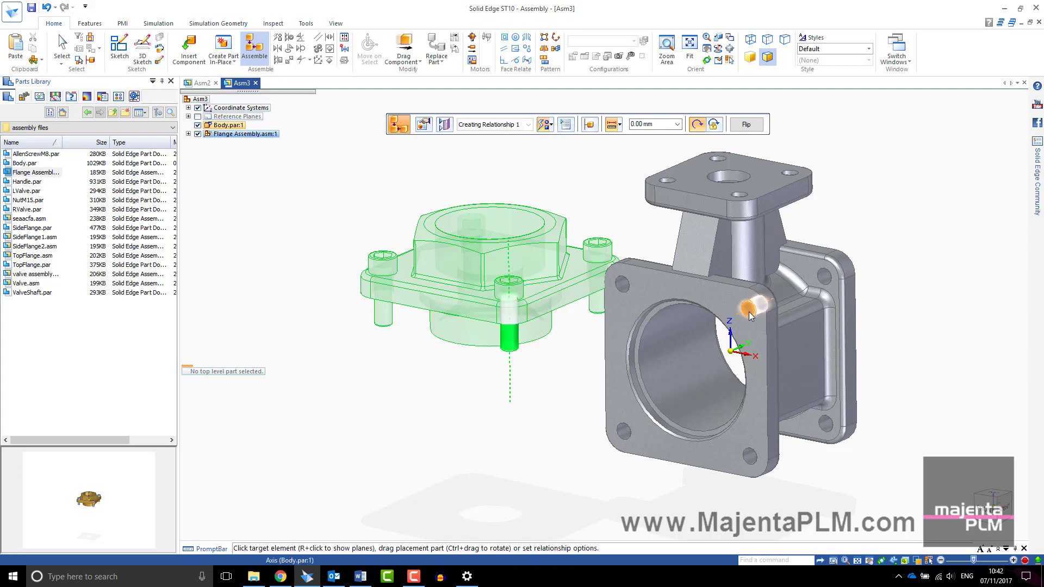
click(750, 313)
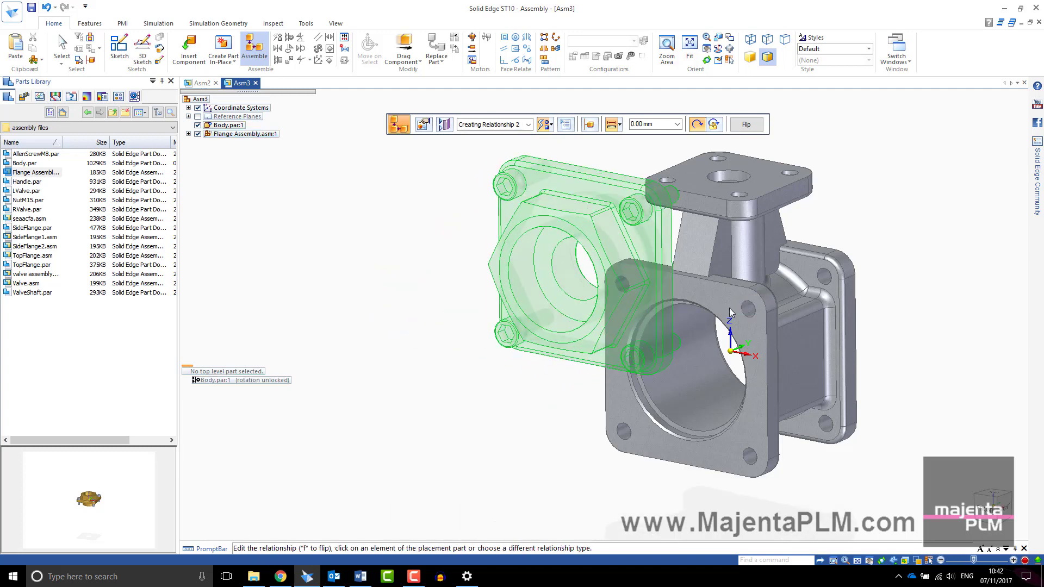
click(675, 196)
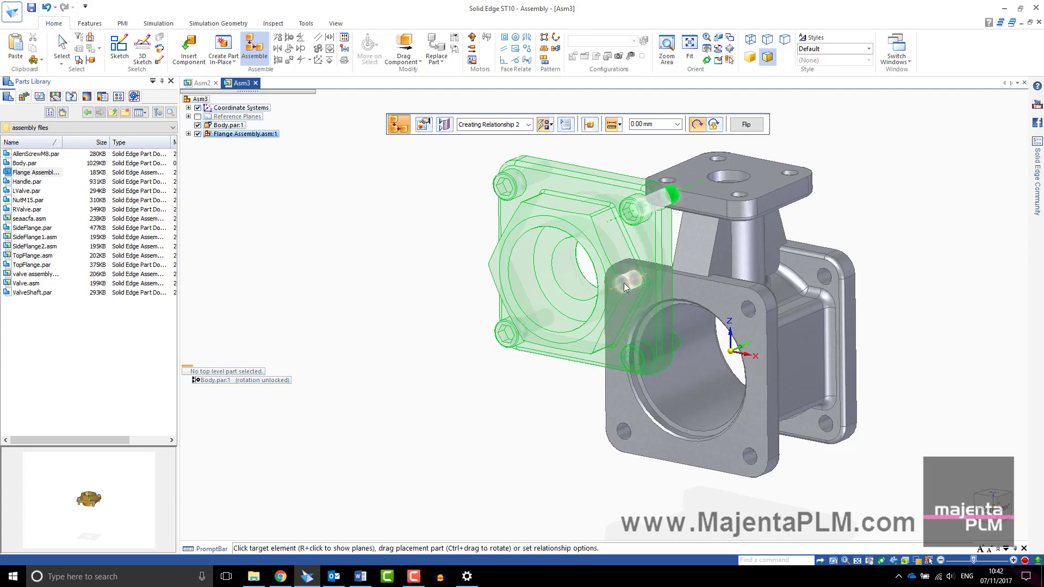
click(623, 282)
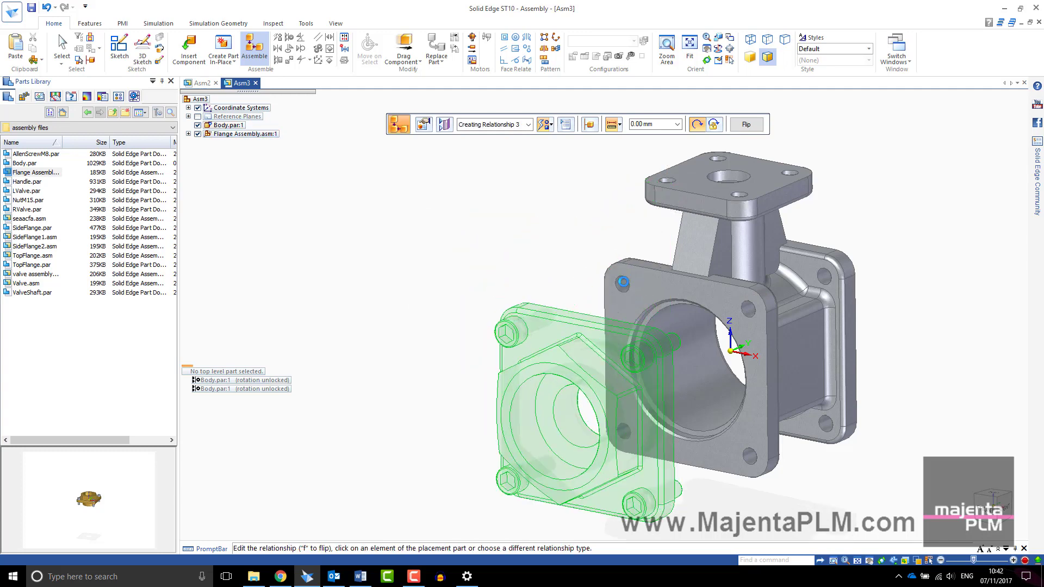
Step: Mate the flange's face against the body's side flange face and finish placement
click(548, 124)
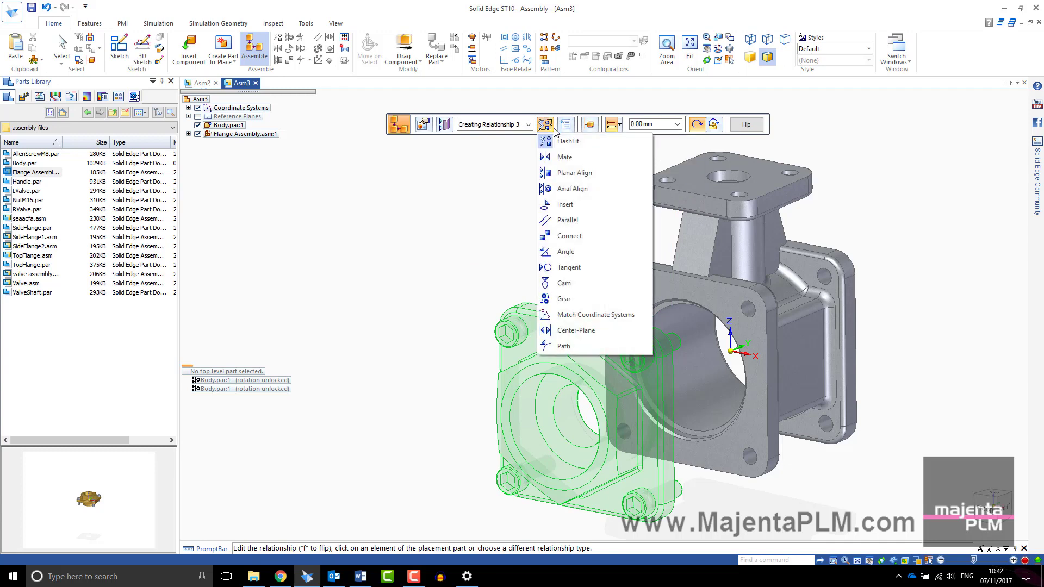
click(564, 157)
middle_drag(592, 370, 466, 379)
click(550, 314)
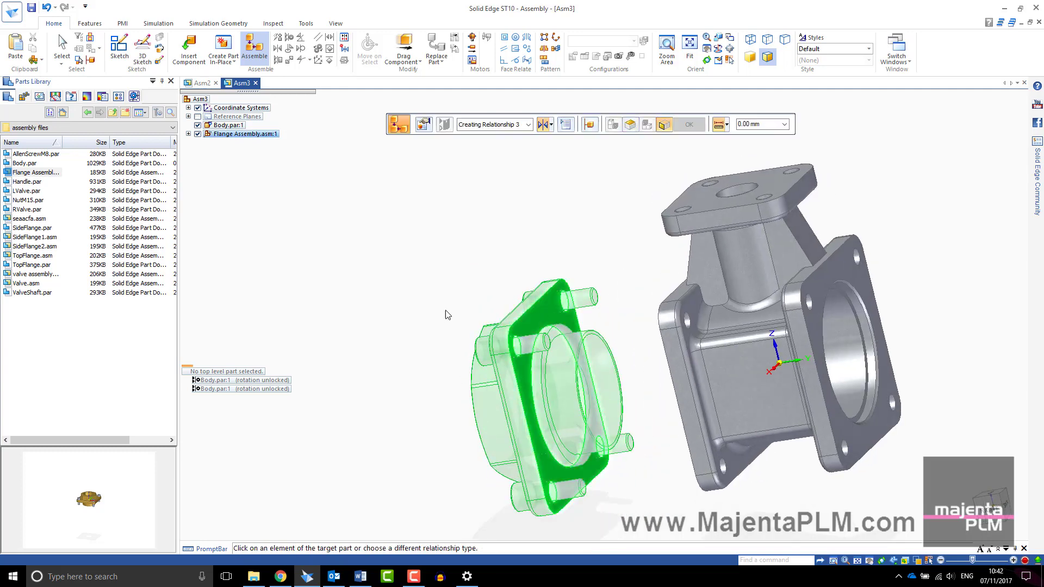
middle_drag(448, 310, 518, 307)
click(687, 283)
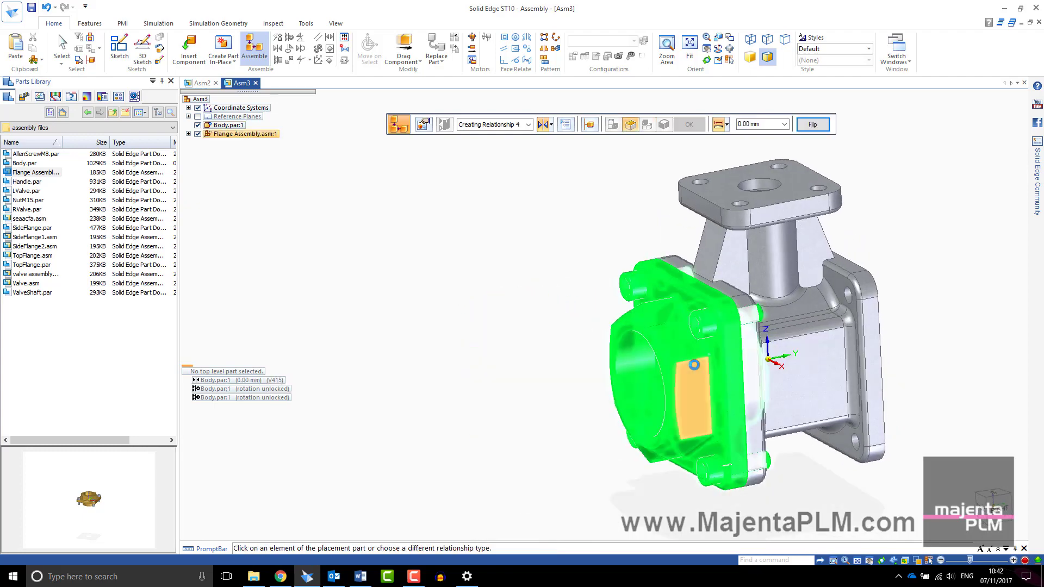
right_click(907, 337)
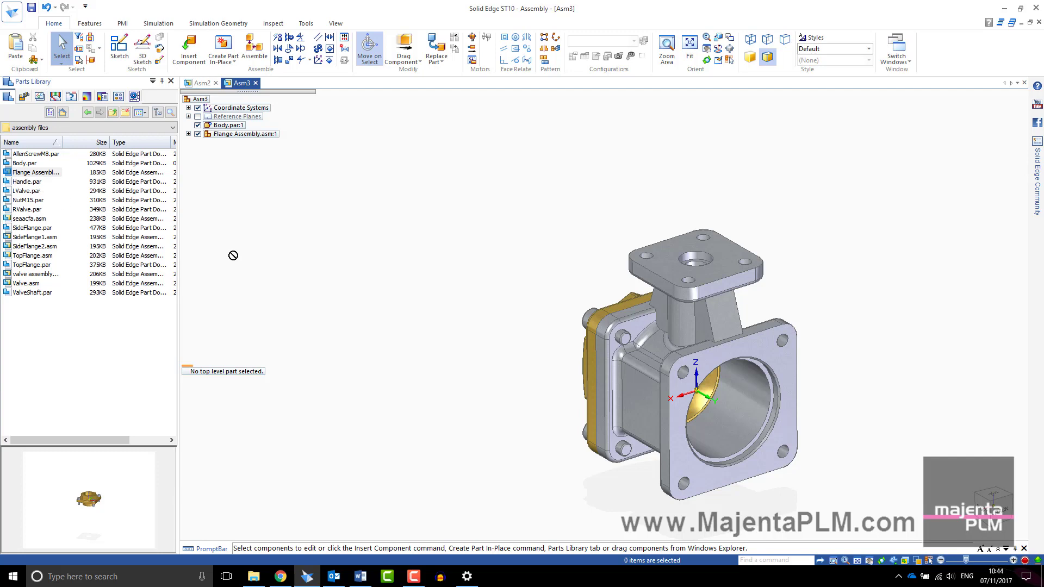
Step: Add a second Flange Assembly, aligning two bolts to front flange holes and mating its face
drag(233, 256, 431, 242)
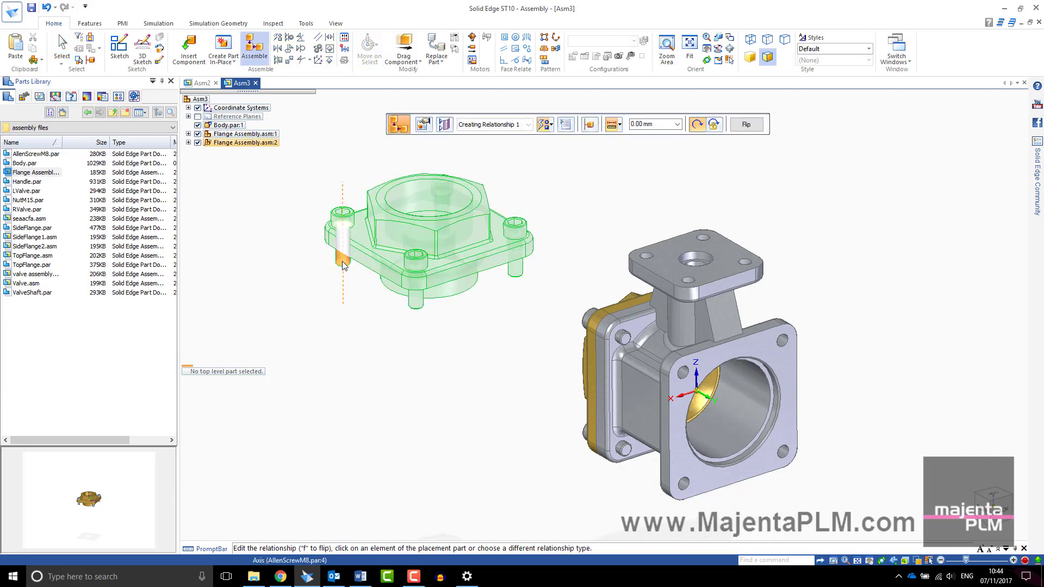
click(784, 343)
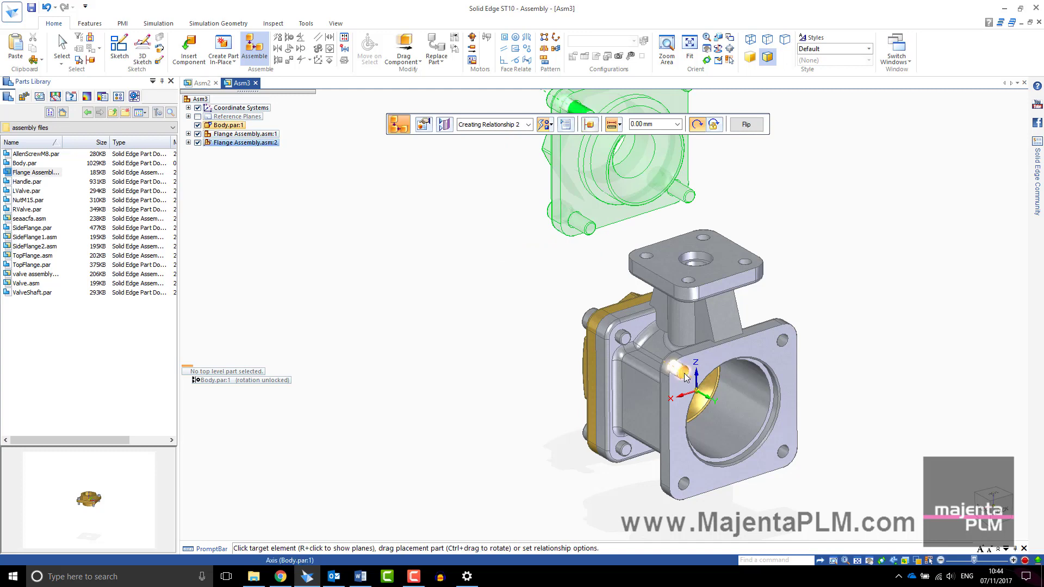
click(684, 373)
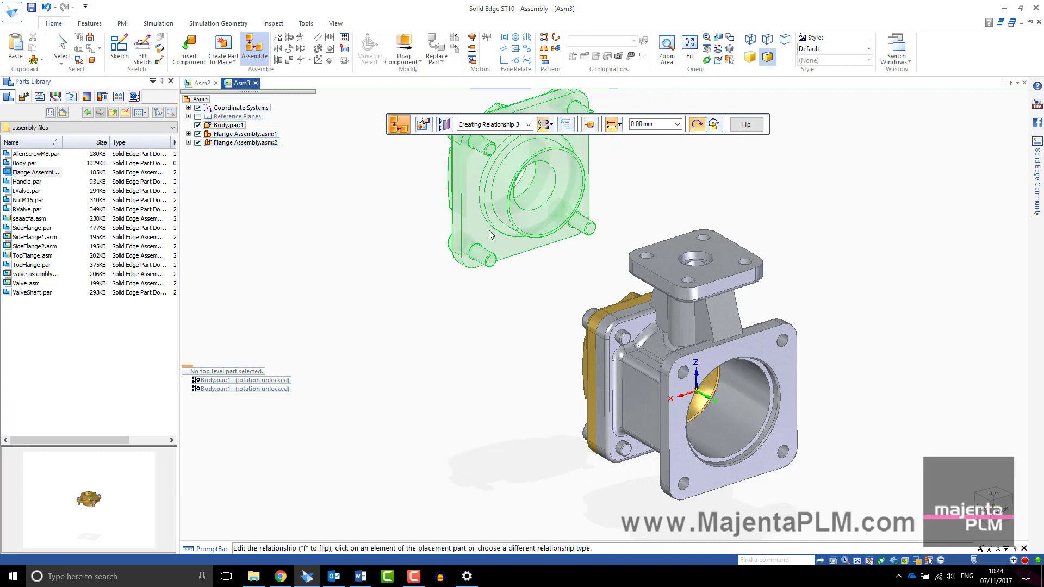
click(499, 225)
click(704, 361)
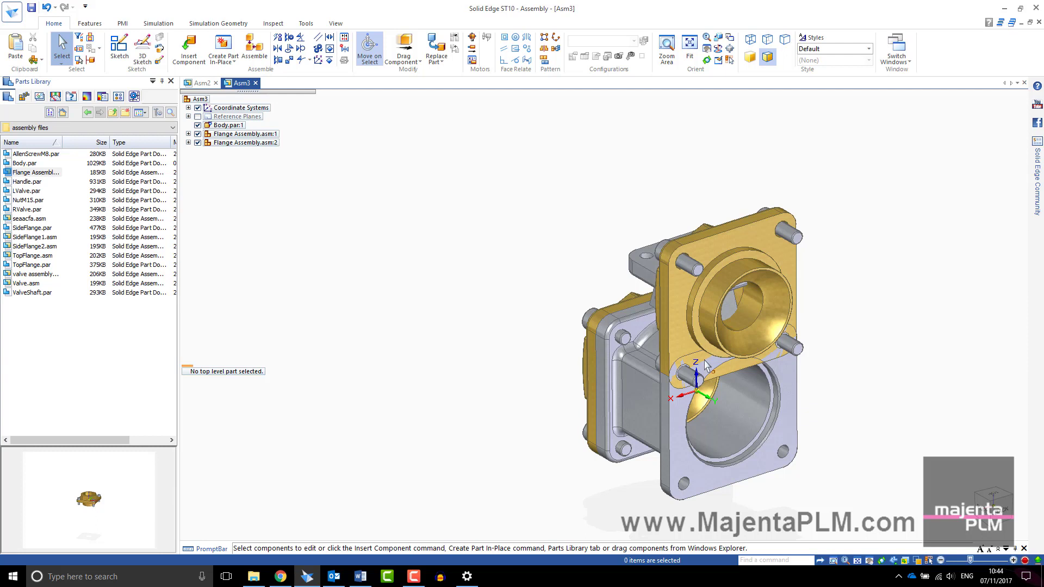
Step: Flip Flange Assembly.asm:2's mate onto the body's opposite opening, then view both flanges
click(233, 144)
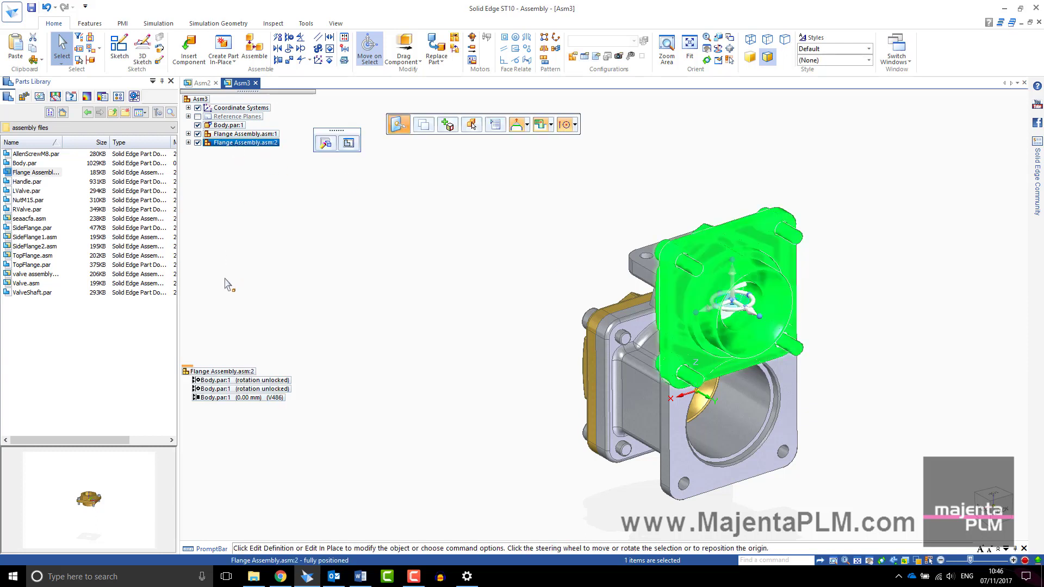
click(204, 381)
click(205, 391)
click(206, 399)
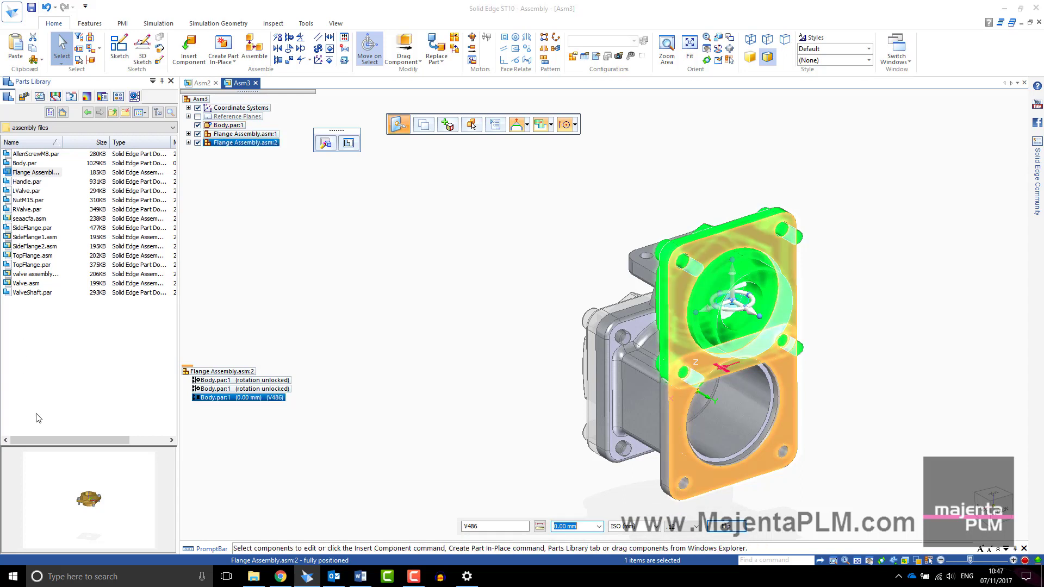
click(734, 529)
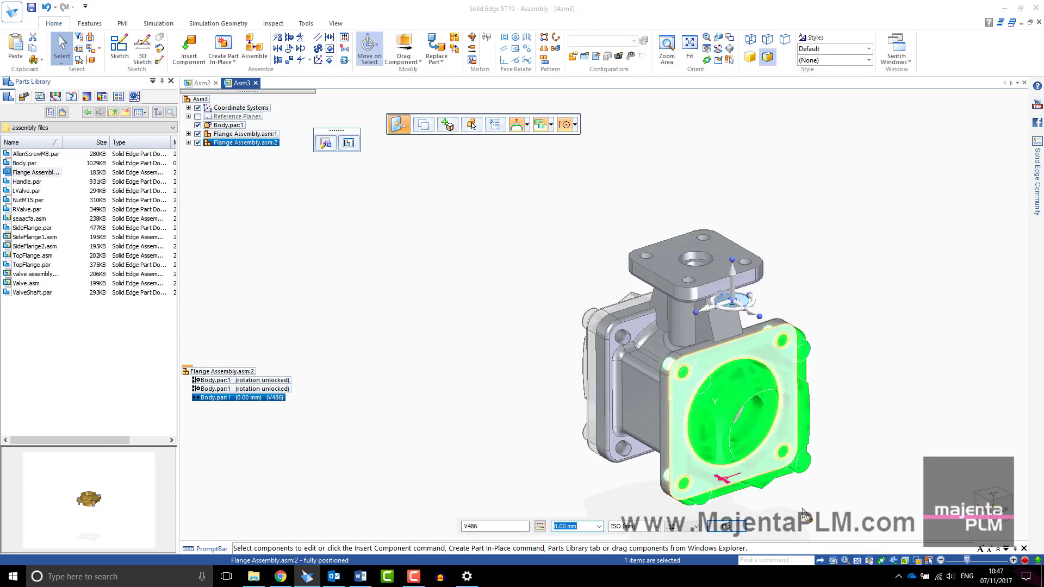
click(515, 421)
middle_drag(515, 421, 559, 416)
Step: Place TopFlange.par on the valve body, aligning its axes and mating its bottom face to the top
click(27, 266)
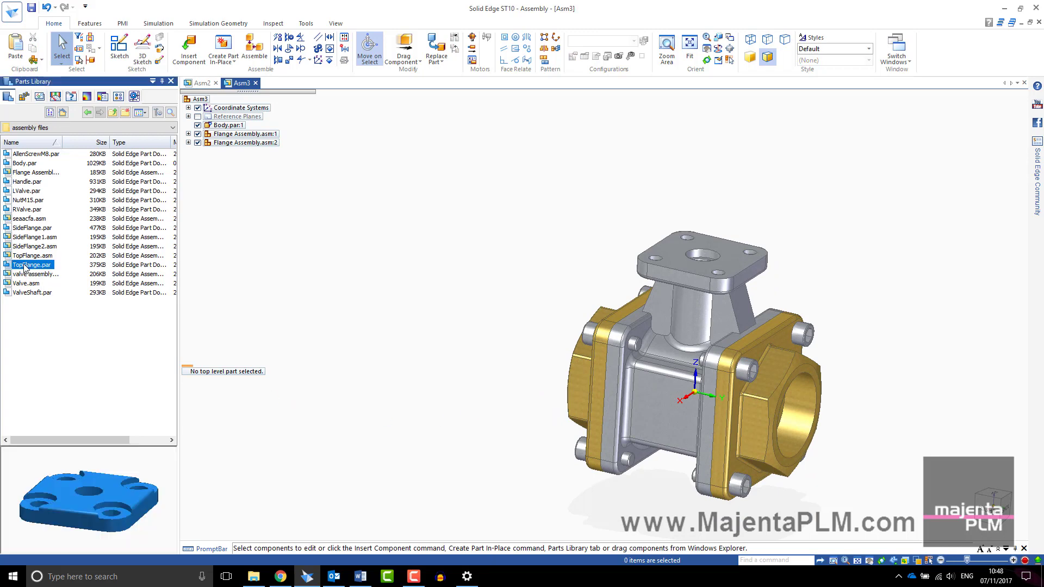
drag(560, 267, 741, 191)
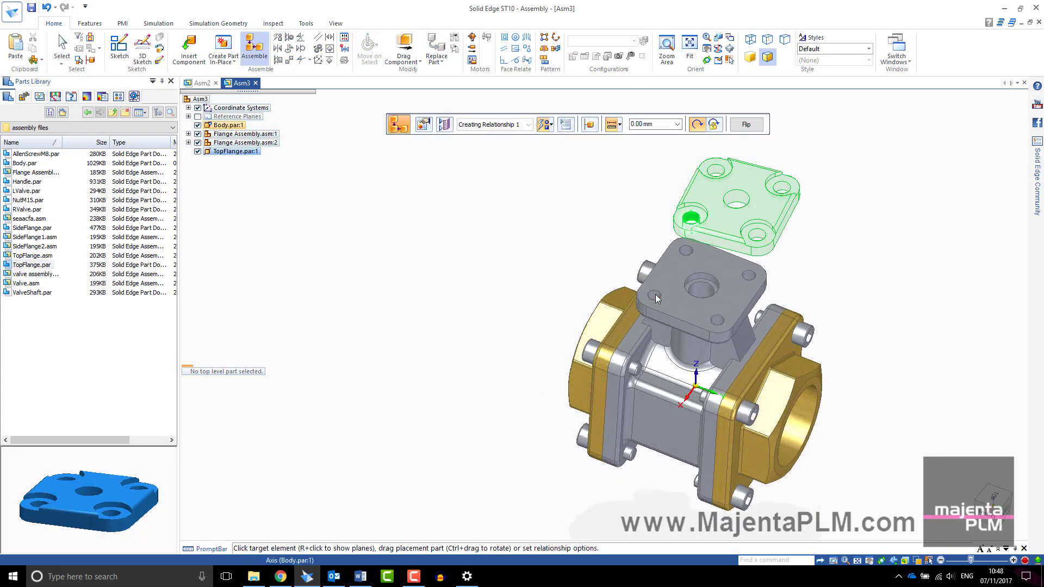
click(686, 233)
click(681, 219)
click(685, 252)
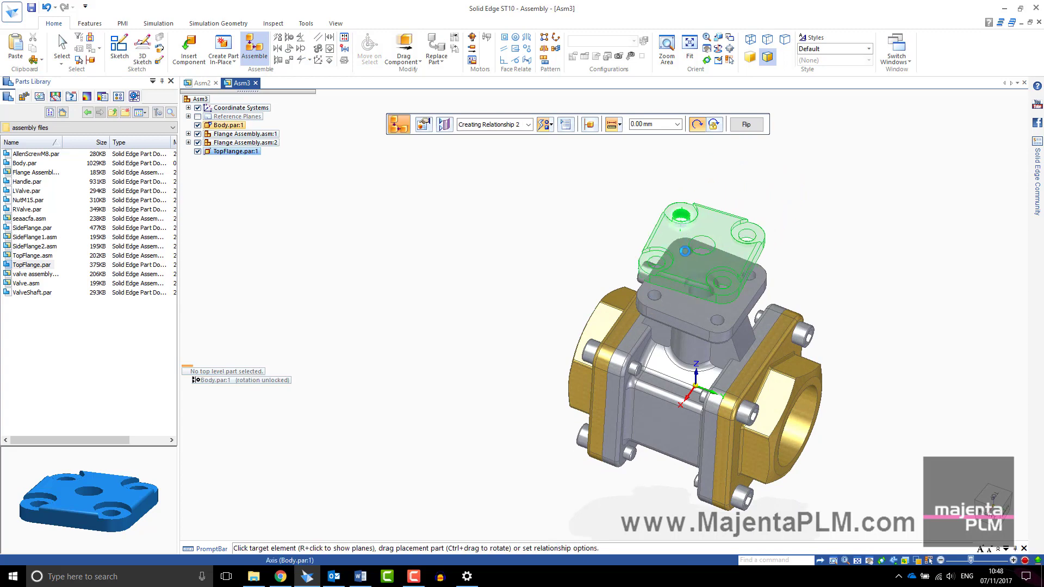
click(687, 261)
click(672, 225)
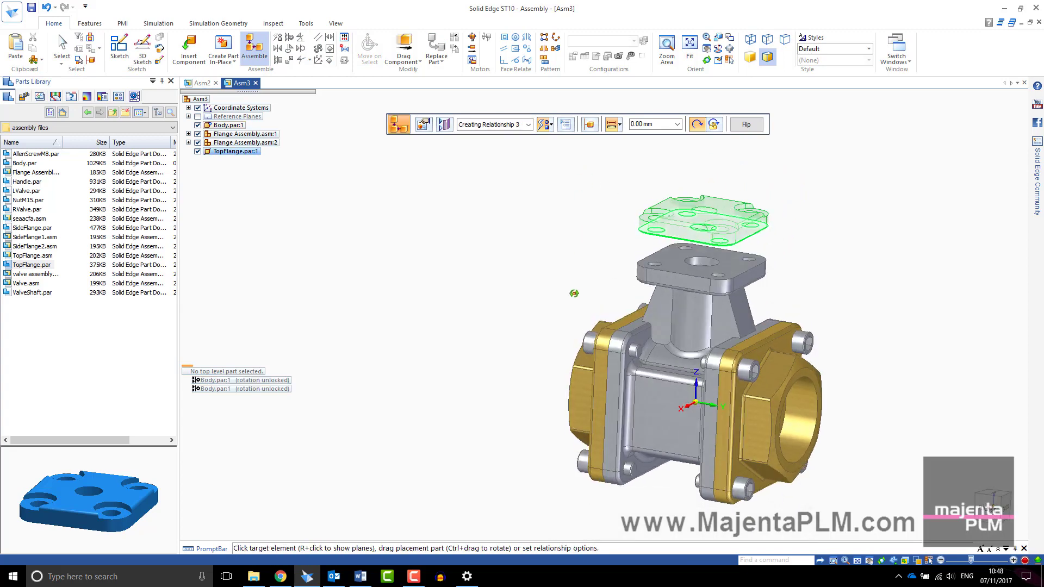
click(673, 276)
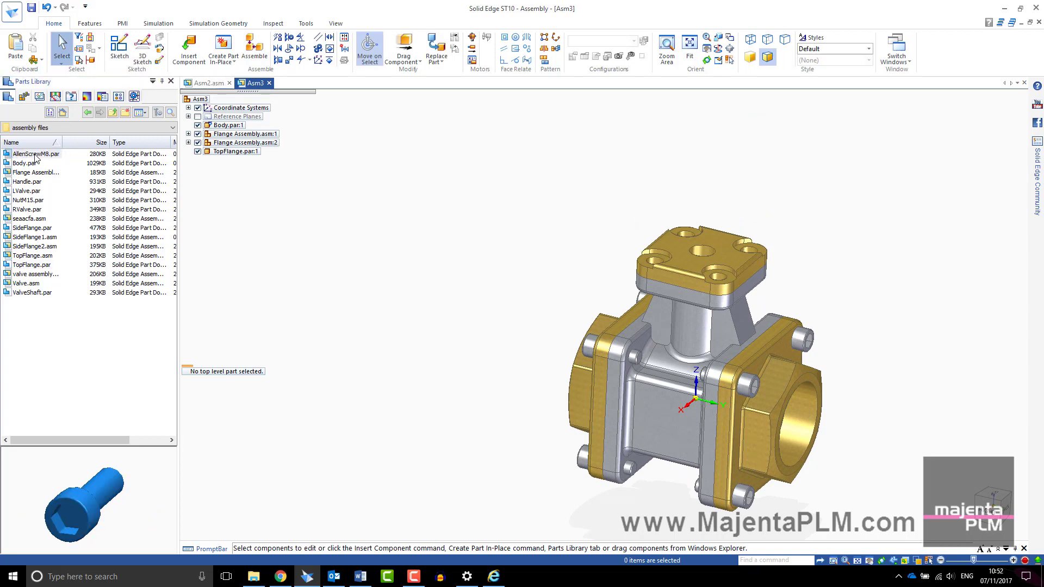
Step: Place an AllenScrewM8 screw aligned to a TopFlange corner hole with its head mated to the flange
drag(36, 153, 640, 175)
click(655, 260)
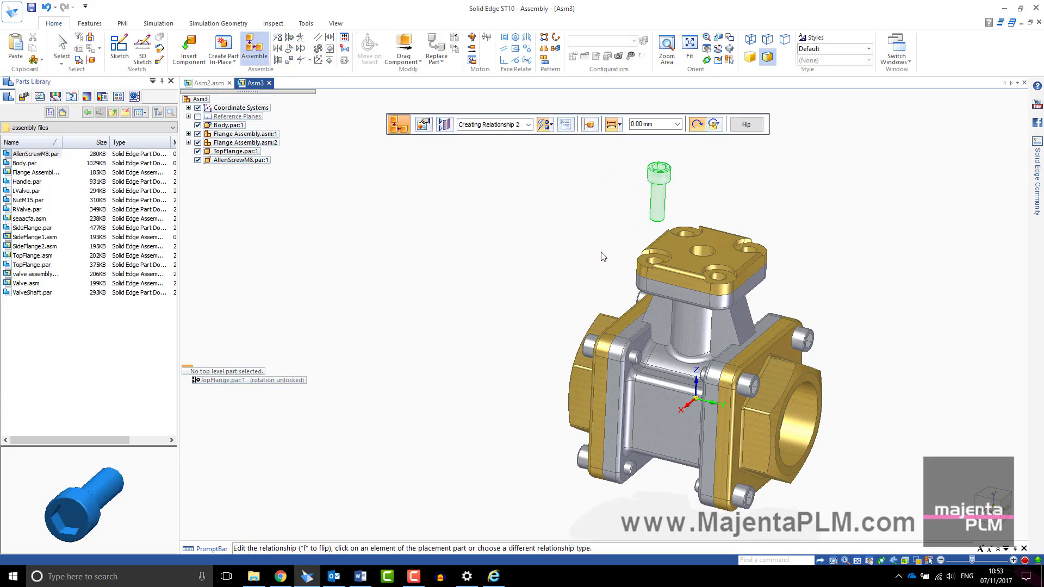
middle_drag(601, 239, 647, 179)
scroll(651, 174, up, 3)
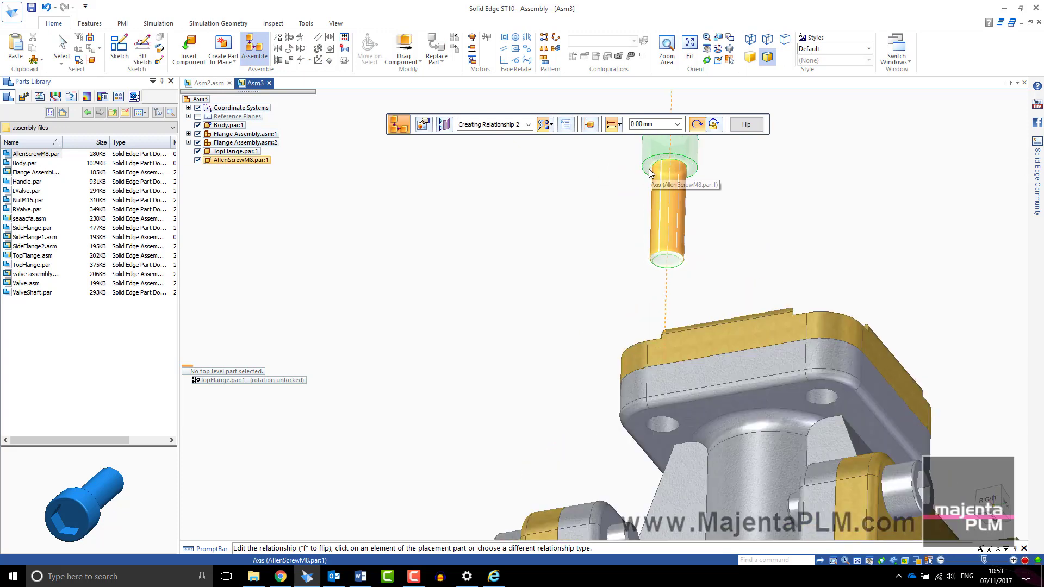
click(645, 165)
scroll(645, 164, down, 3)
middle_drag(645, 165, 610, 288)
click(607, 287)
right_click(578, 292)
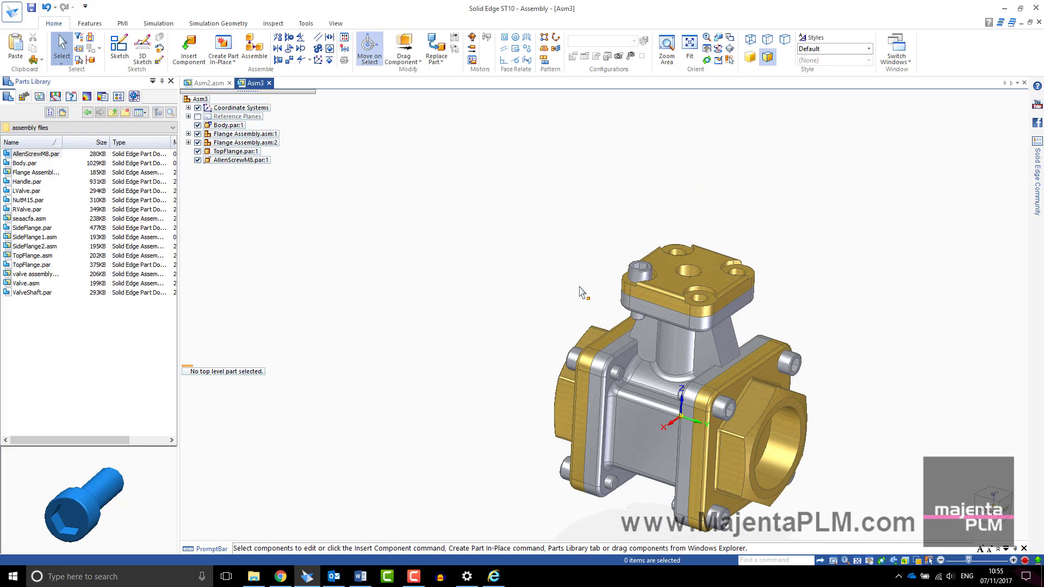
Step: Capture the AllenScrewM8 screw's Axial Align and Mate relationships with Save ticked
click(241, 160)
click(344, 60)
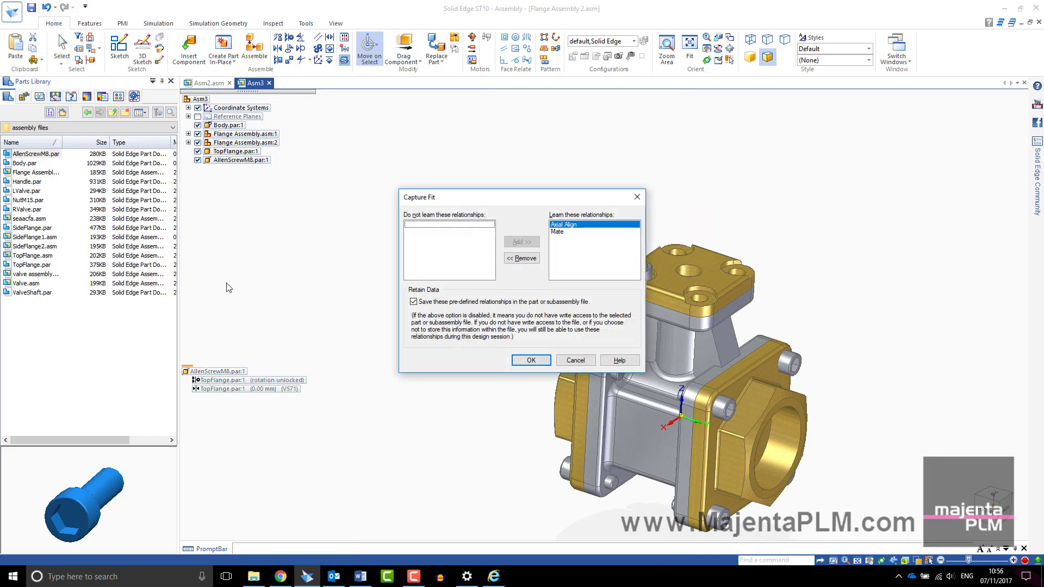
click(531, 361)
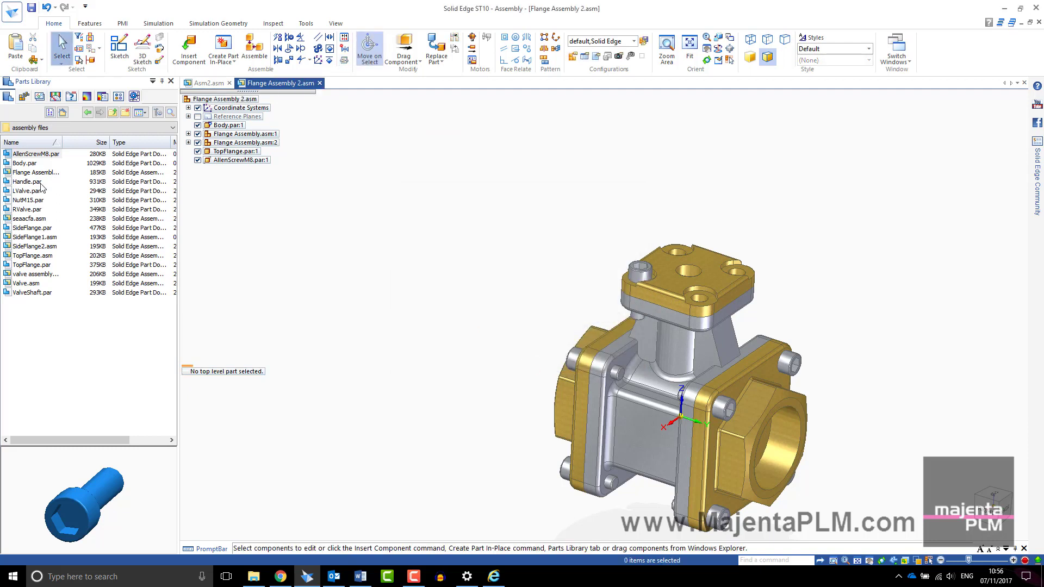
Step: Add two more AllenScrewM8 screws, seating each in a TopFlange hole
drag(530, 207, 612, 170)
click(679, 255)
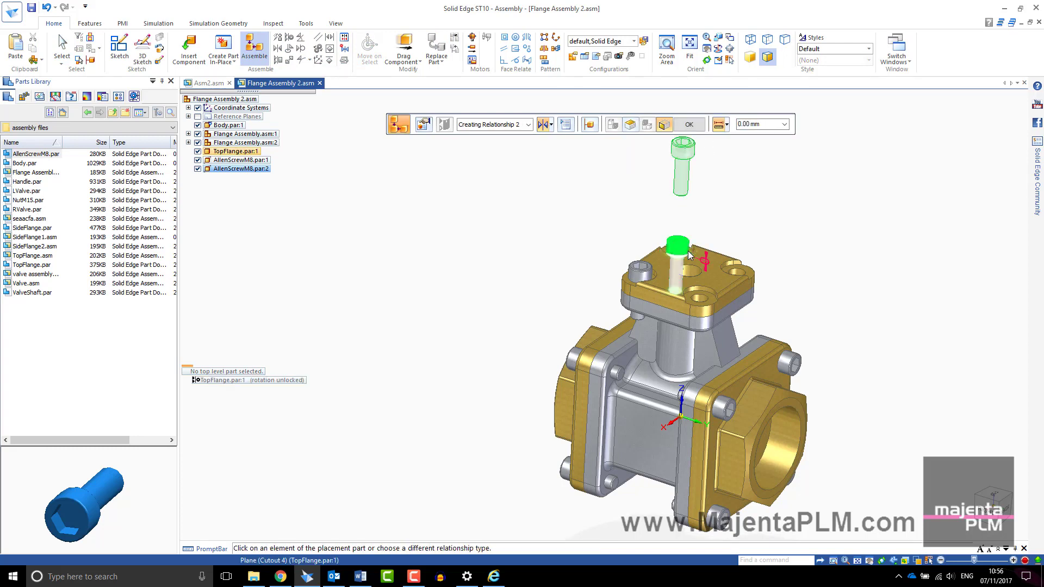
click(686, 251)
drag(36, 158, 543, 216)
click(738, 276)
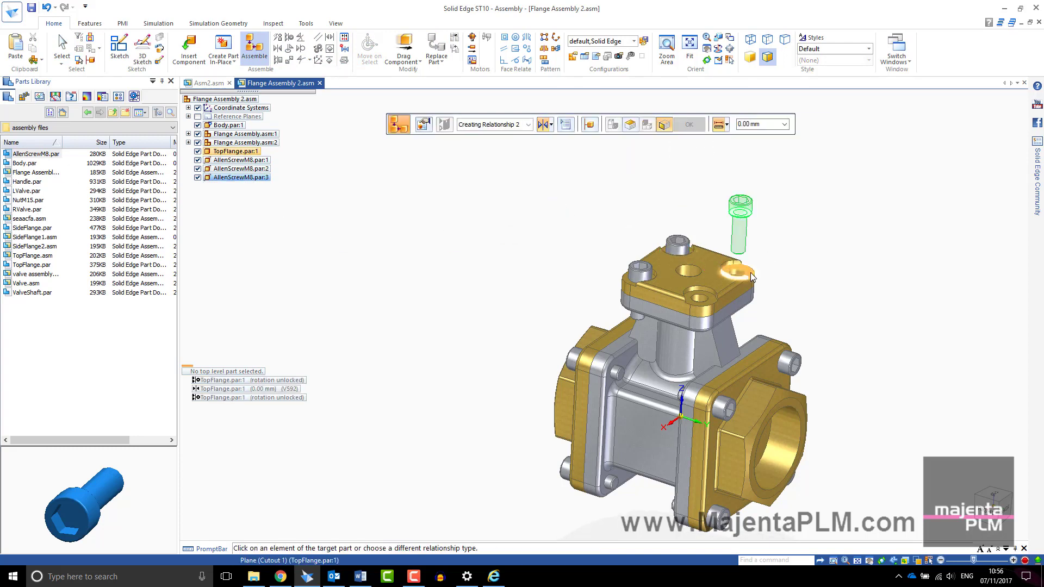
click(739, 275)
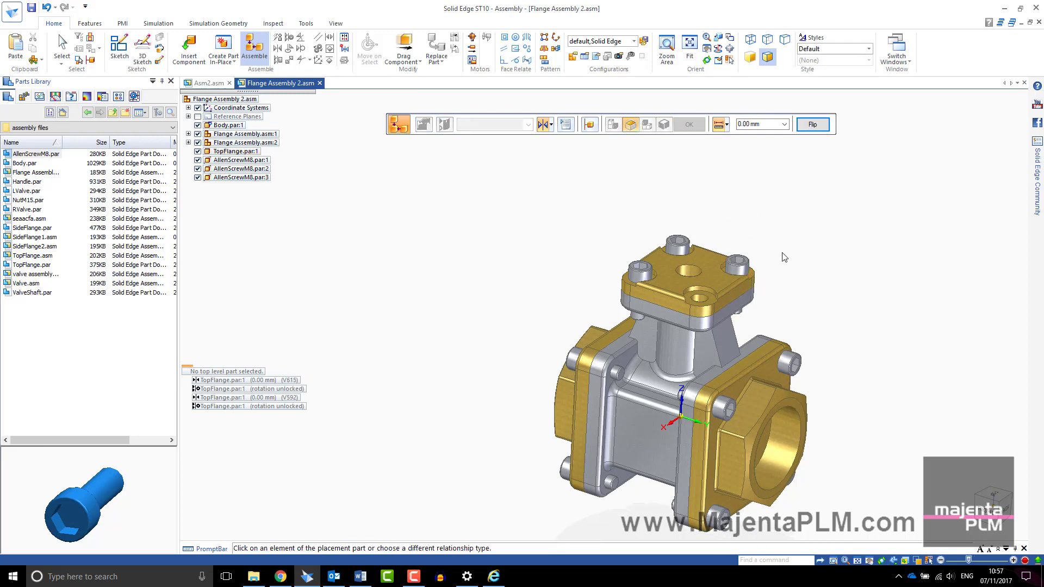
Step: Copy and paste the third screw, aligning the copy with the front TopFlange hole
click(231, 177)
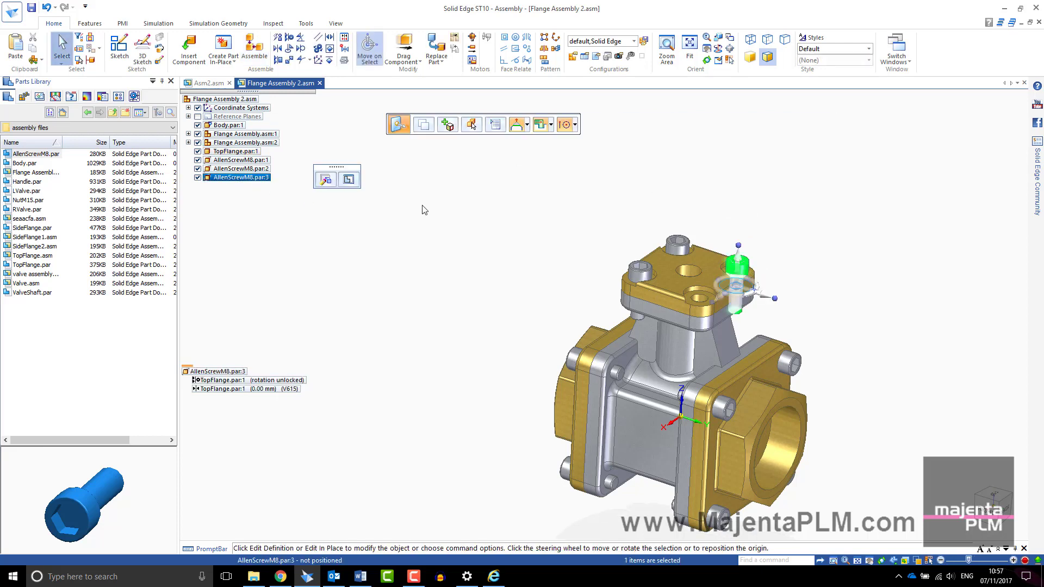
key(ctrl+c)
key(ctrl+v)
click(707, 300)
Step: Seat the last screw in the front hole and bring Valve.asm into the assembly
click(710, 300)
key(Escape)
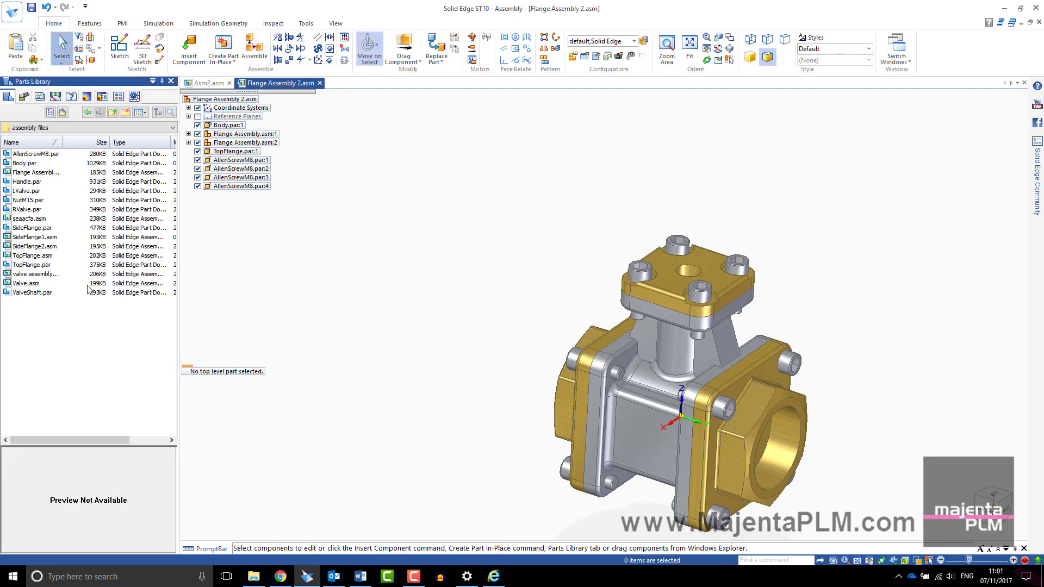
click(26, 283)
drag(27, 284, 437, 252)
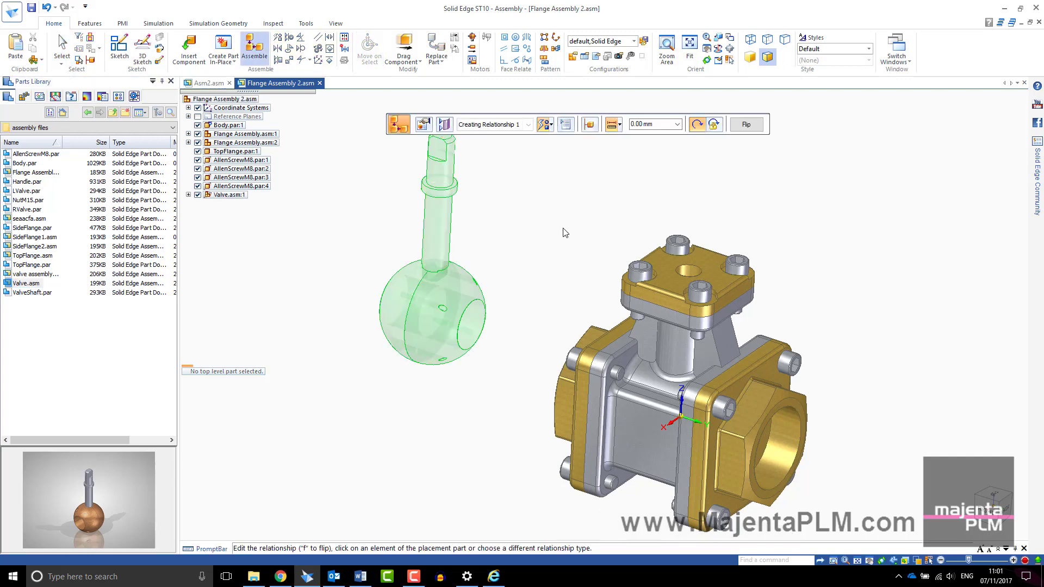
Step: Axially align the valve stem with the TopFlange hole and attempt a Planar Align to its top face
click(437, 228)
click(689, 276)
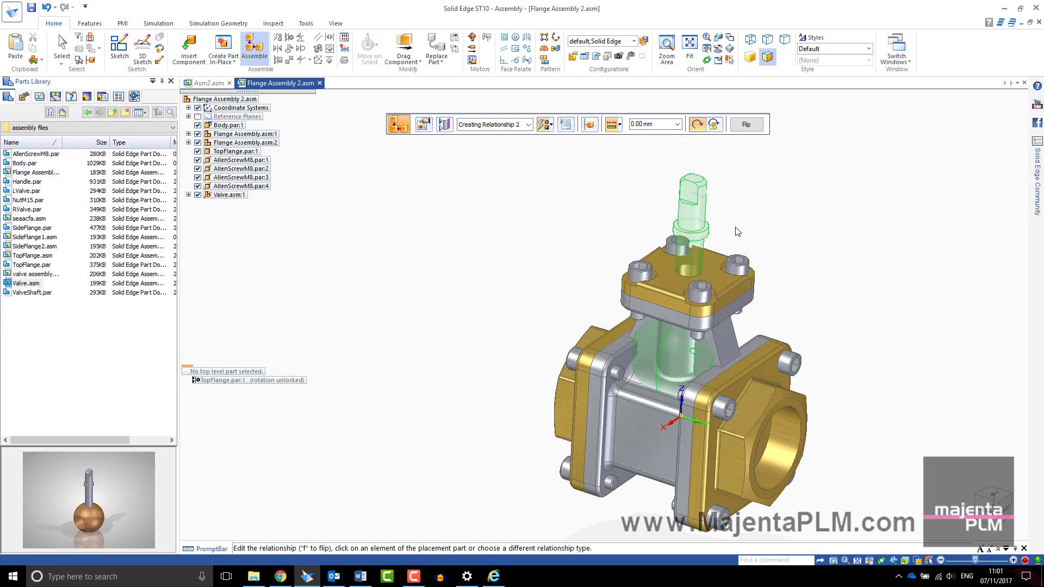
click(545, 124)
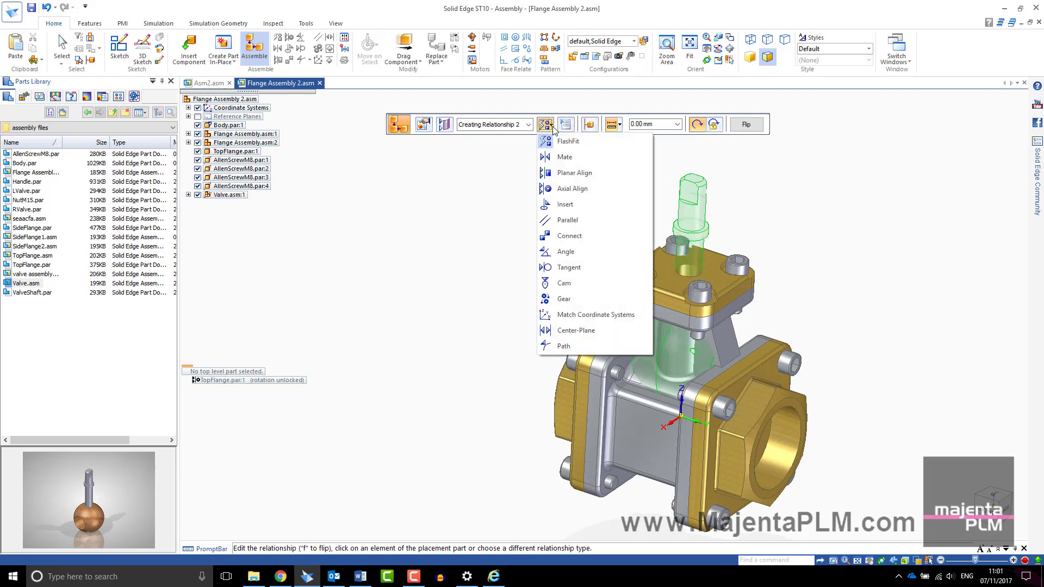
click(564, 171)
click(690, 188)
click(649, 296)
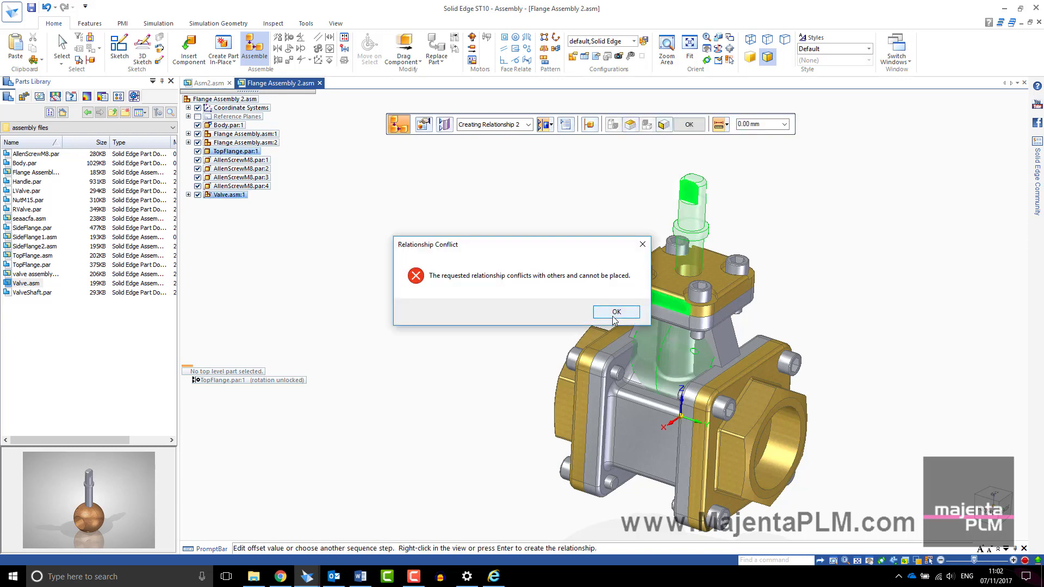
click(615, 316)
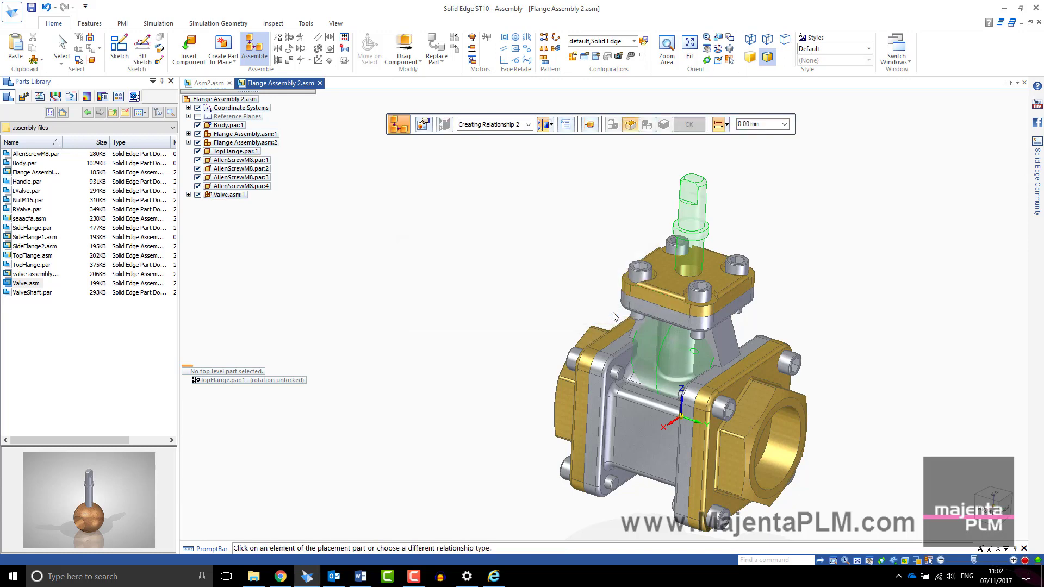
Step: Planar-align the valve shaft face to the TopFlange top face with a Float offset
click(727, 125)
click(732, 147)
click(690, 185)
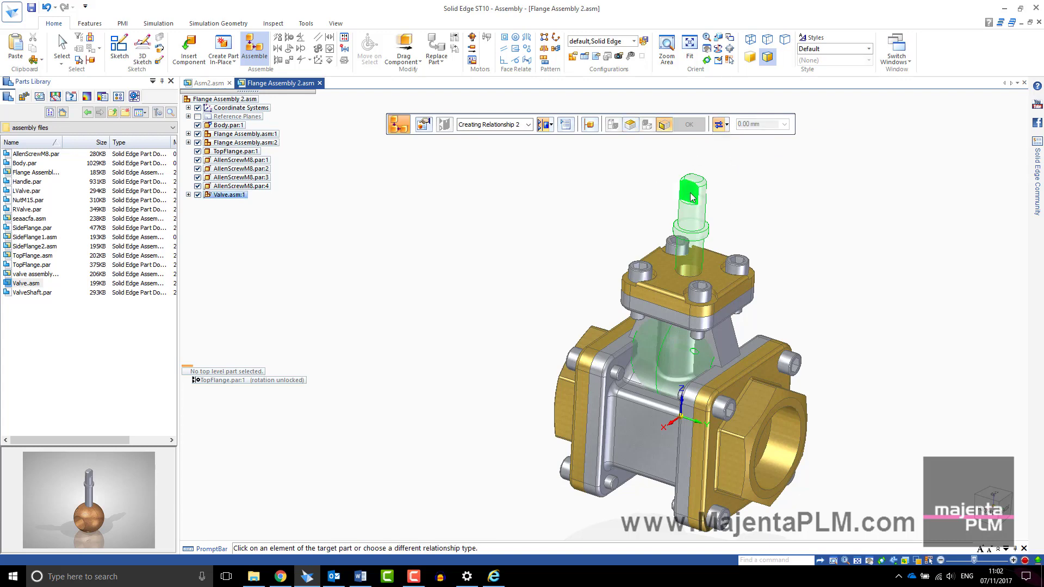
click(665, 299)
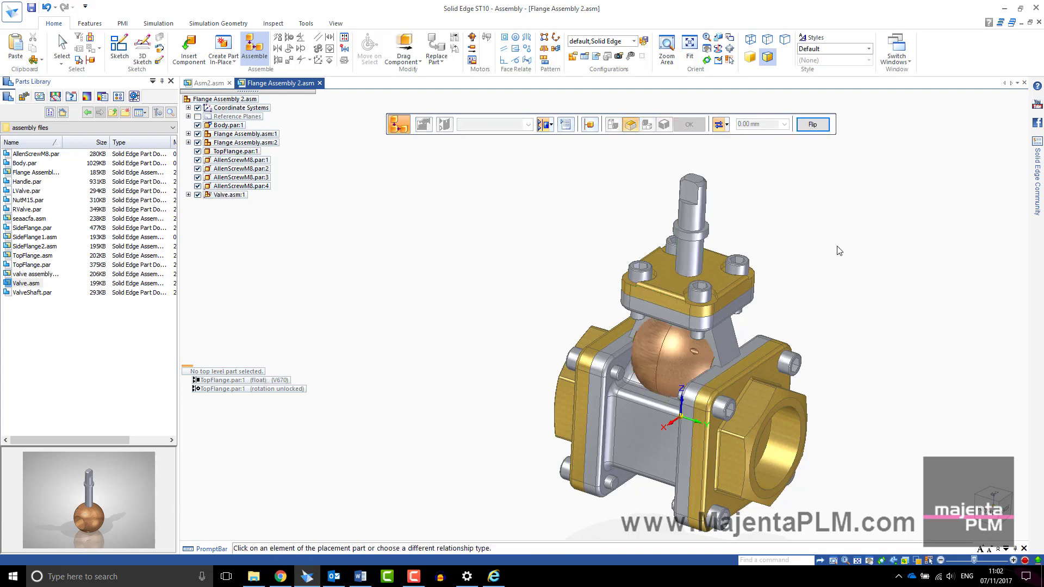
key(Escape)
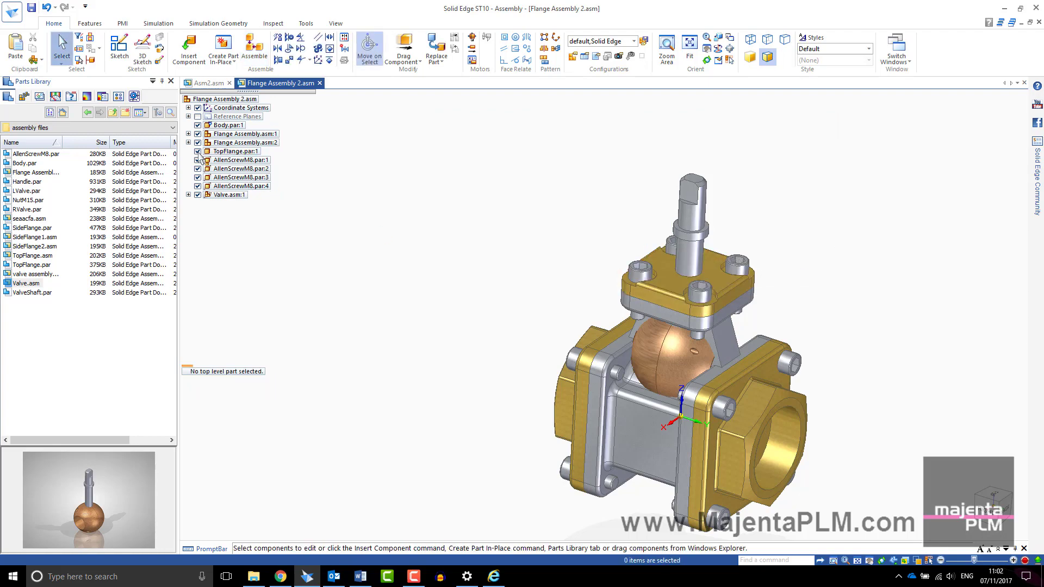
Step: Hide TopFlange.par:1 and mate the valve shaft face to the body's top hole face at 0.00 mm
click(198, 152)
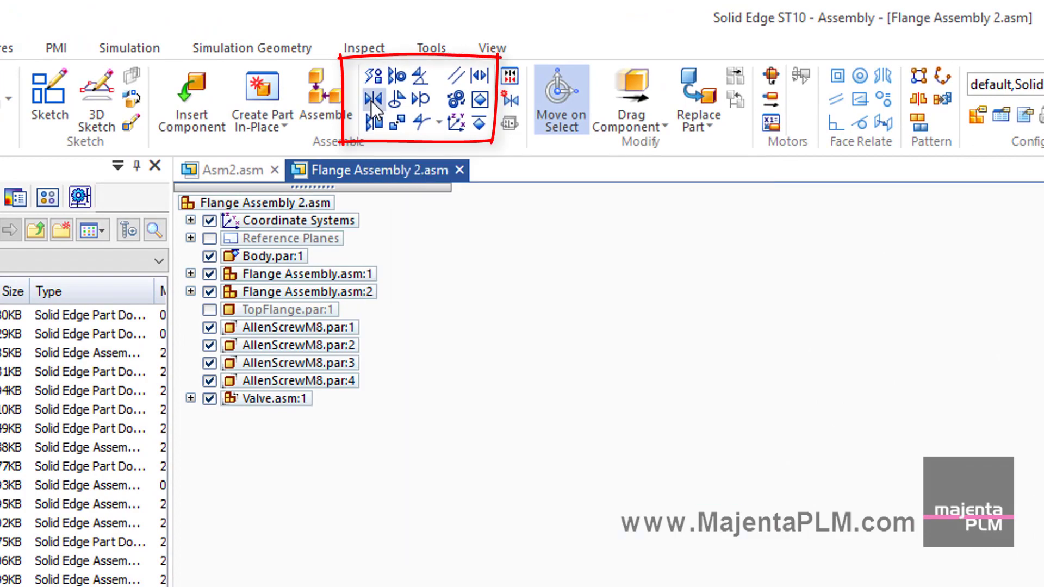
click(372, 99)
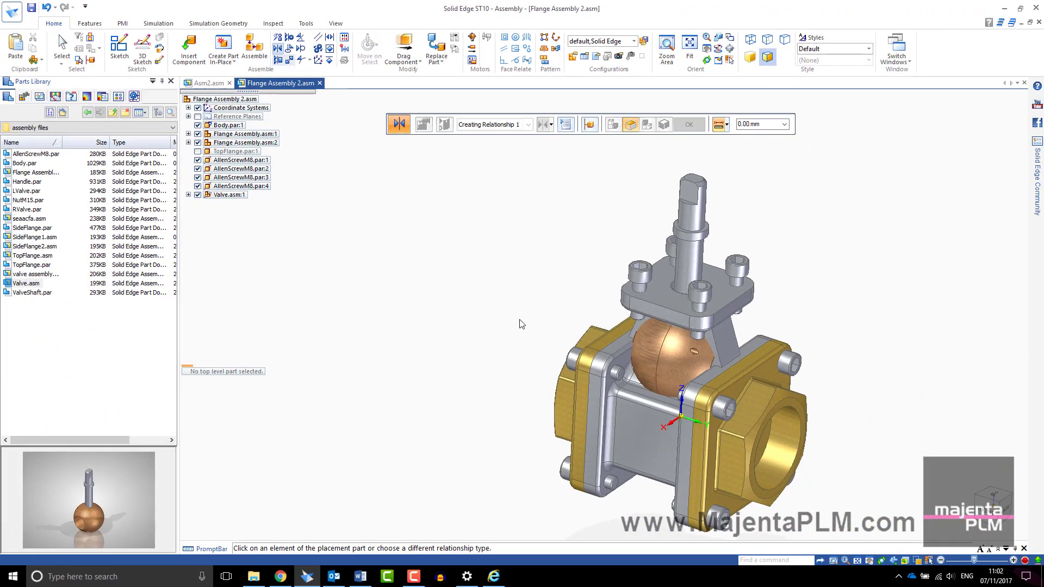
middle_drag(519, 310, 538, 259)
scroll(678, 224, up, 4)
click(672, 220)
middle_drag(614, 217, 624, 312)
click(670, 370)
key(Return)
key(Escape)
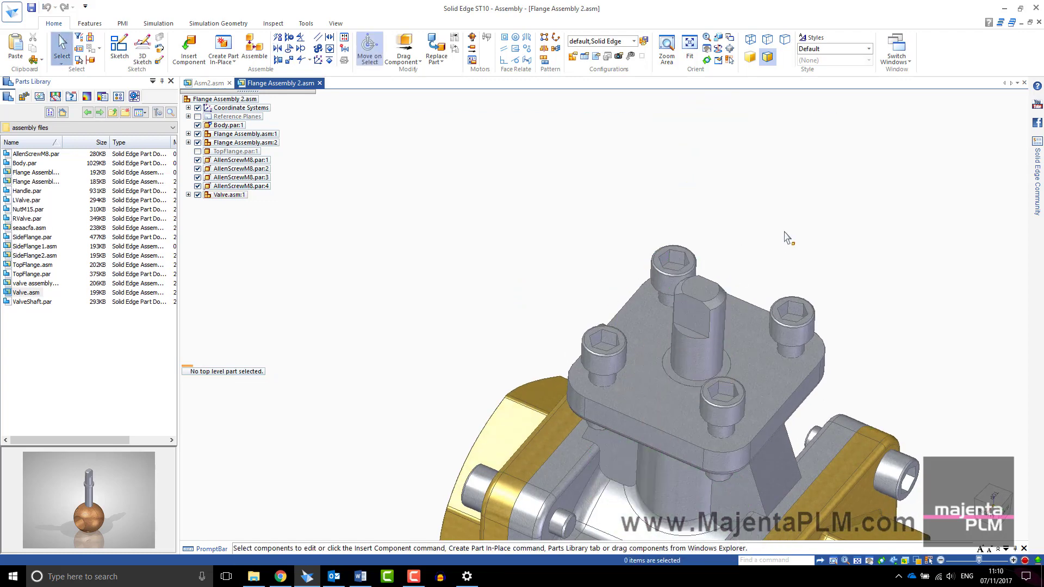
Step: Inactivate Valve.asm:1 and expand it to list RValve, LValve and ValveShaft
click(225, 195)
right_click(225, 196)
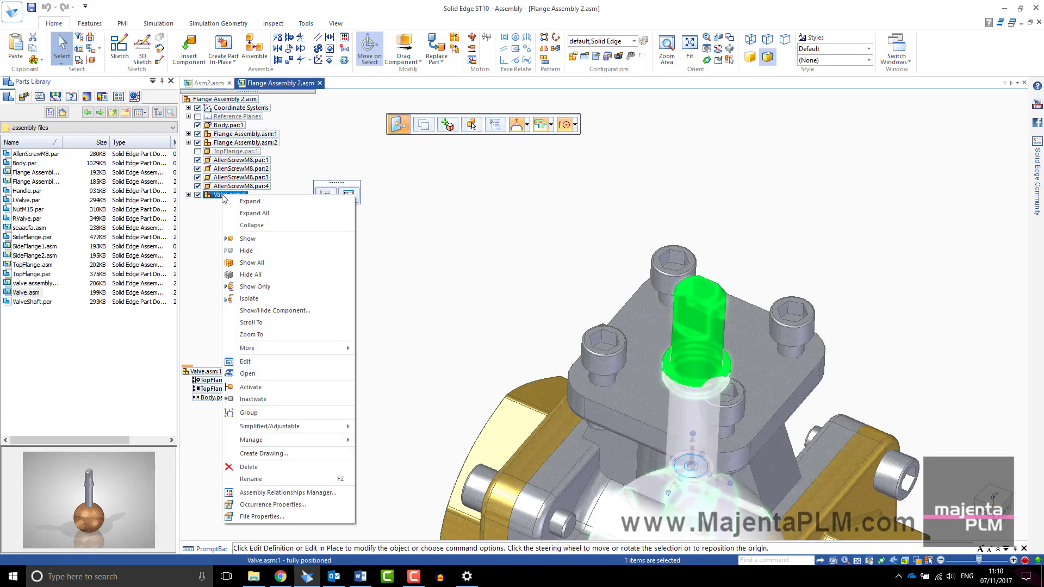
click(253, 399)
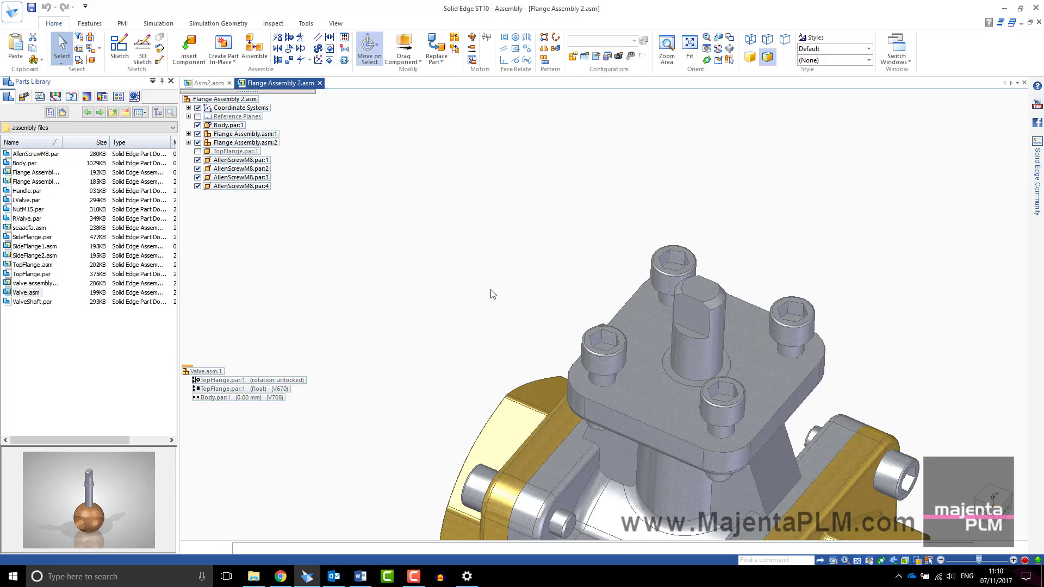
click(188, 195)
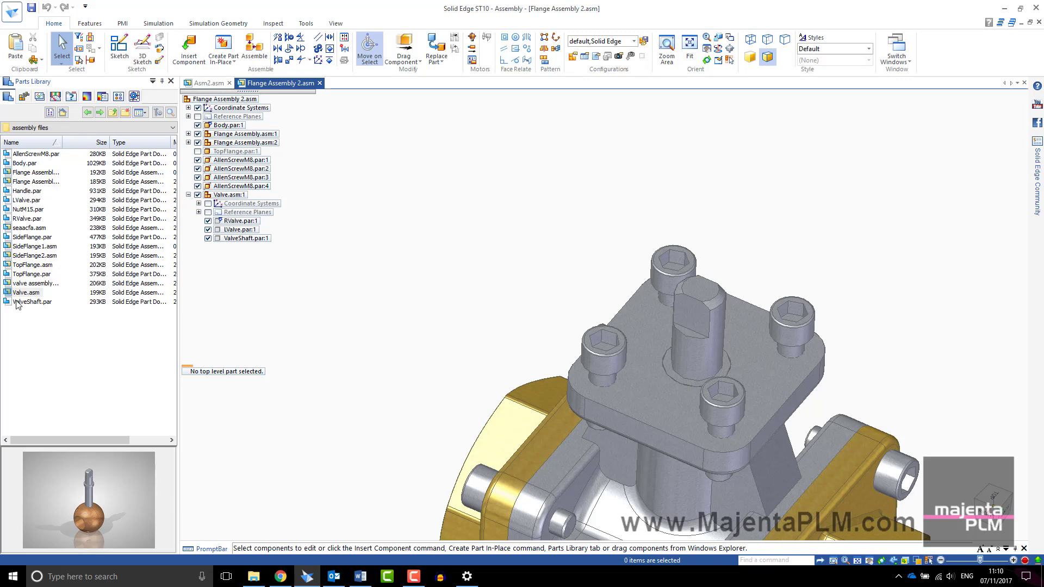
Step: Drop Handle.par into the assembly and align its bore with the ValveShaft axis
click(23, 191)
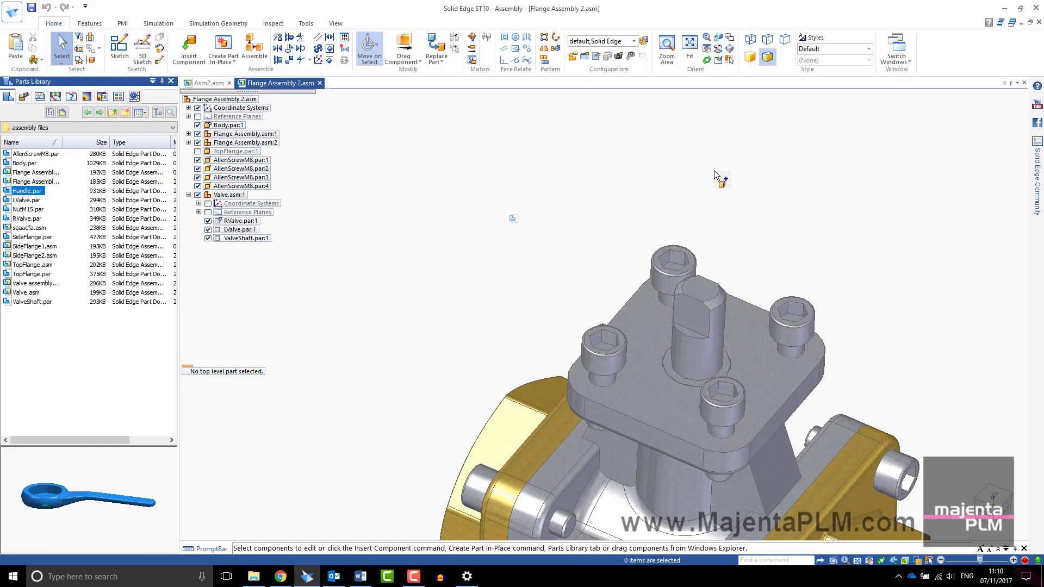
drag(717, 175, 718, 174)
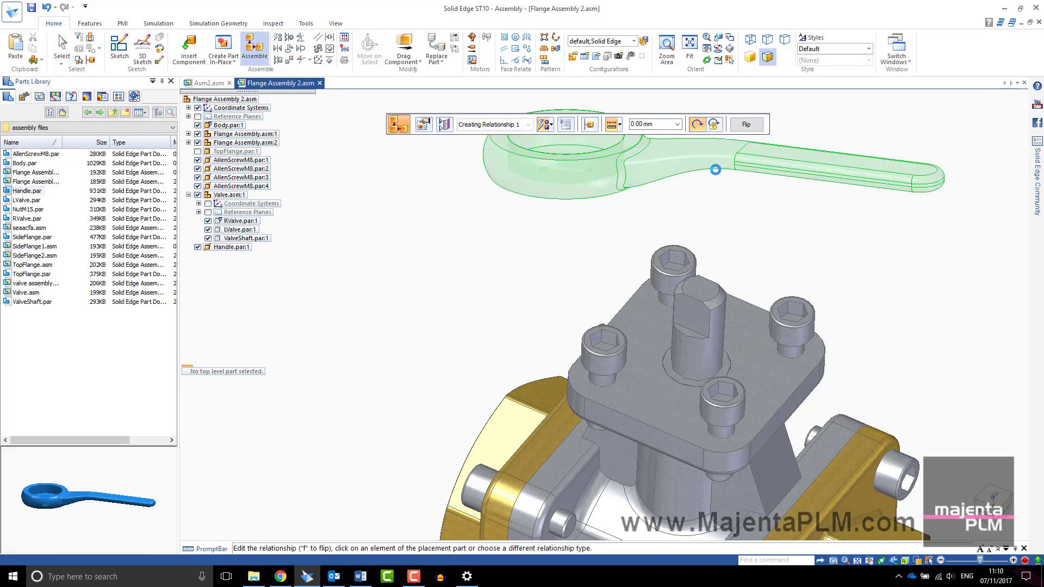
click(592, 143)
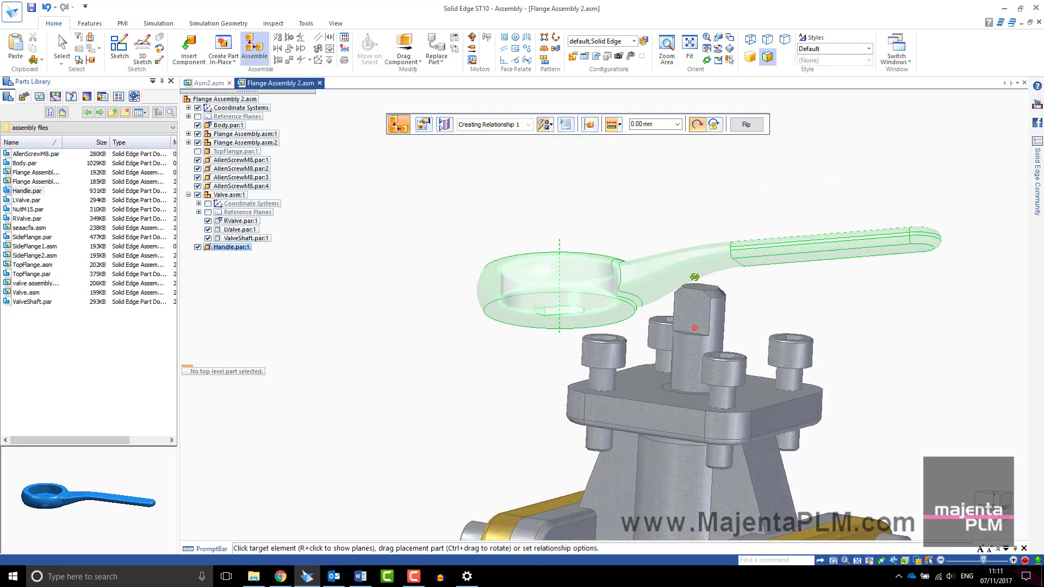
click(590, 124)
click(702, 331)
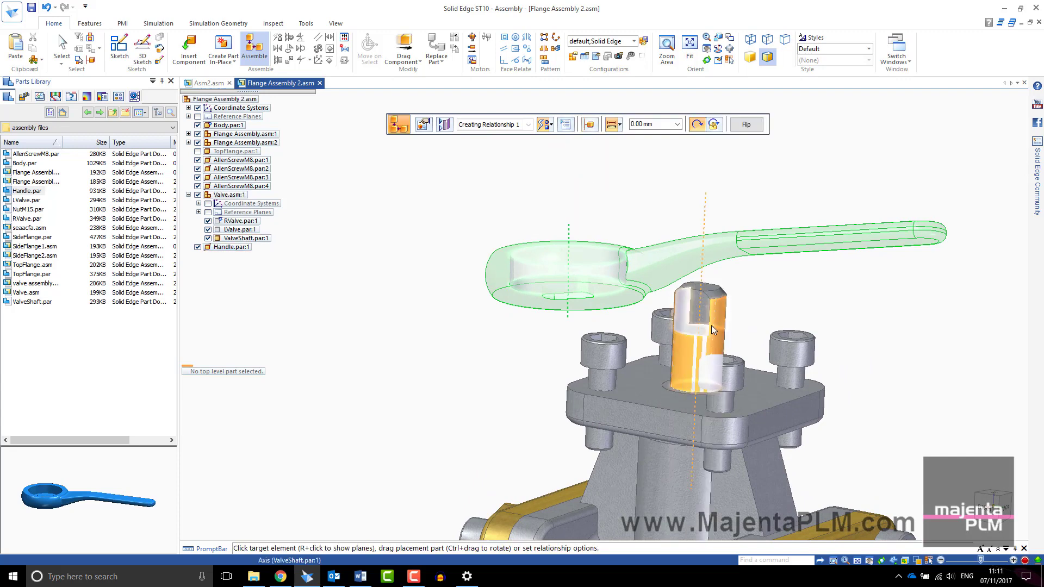
click(721, 324)
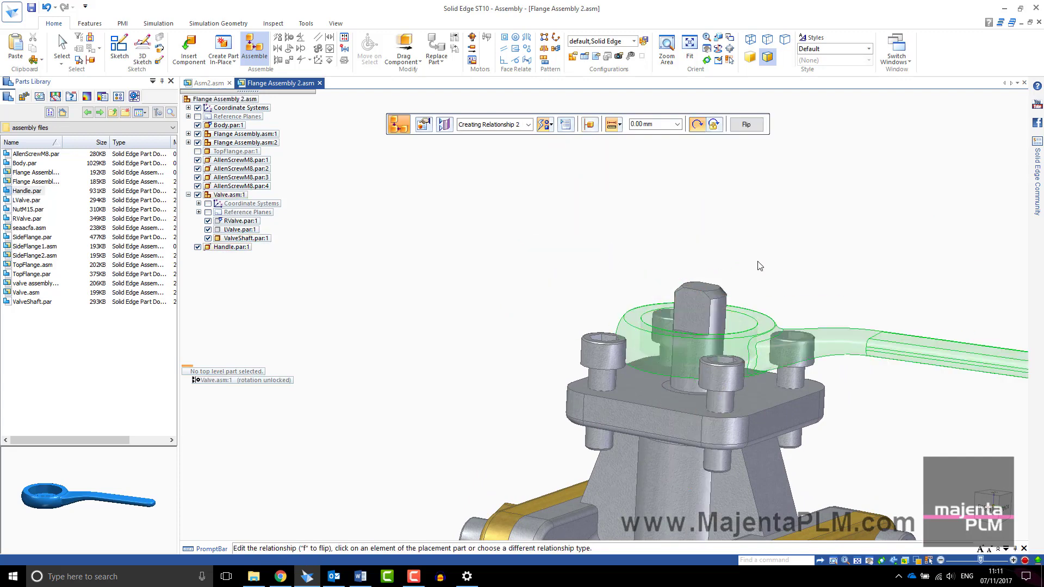
Step: Mate the handle's bottom face onto the face beneath it
middle_drag(721, 325, 664, 435)
click(652, 432)
click(674, 429)
Step: Show TopFlange and move it with the four AllenScrewM8 screws into new subassembly 'Top Flange Assembly'
right_click(763, 297)
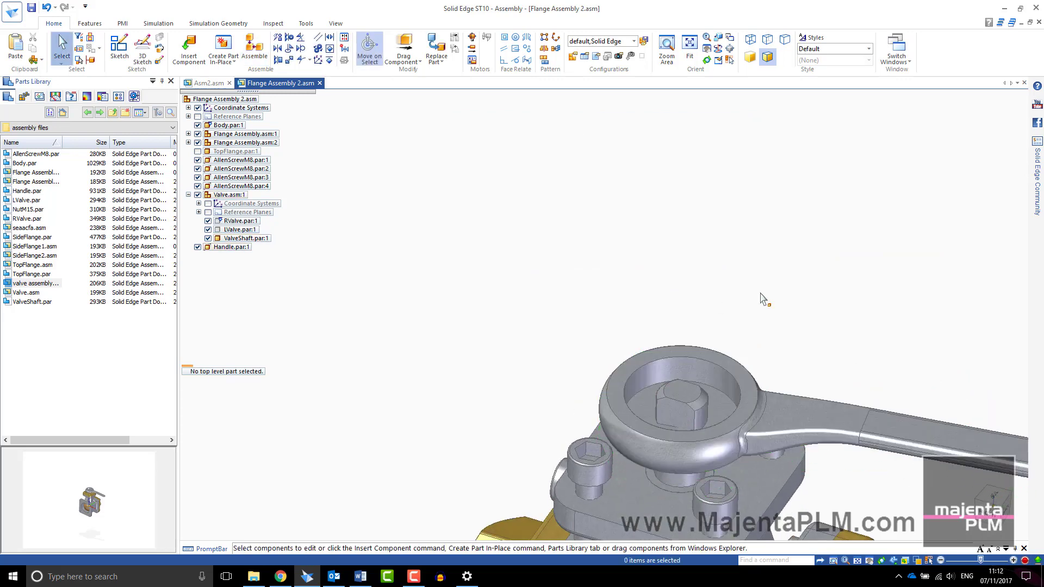
click(197, 151)
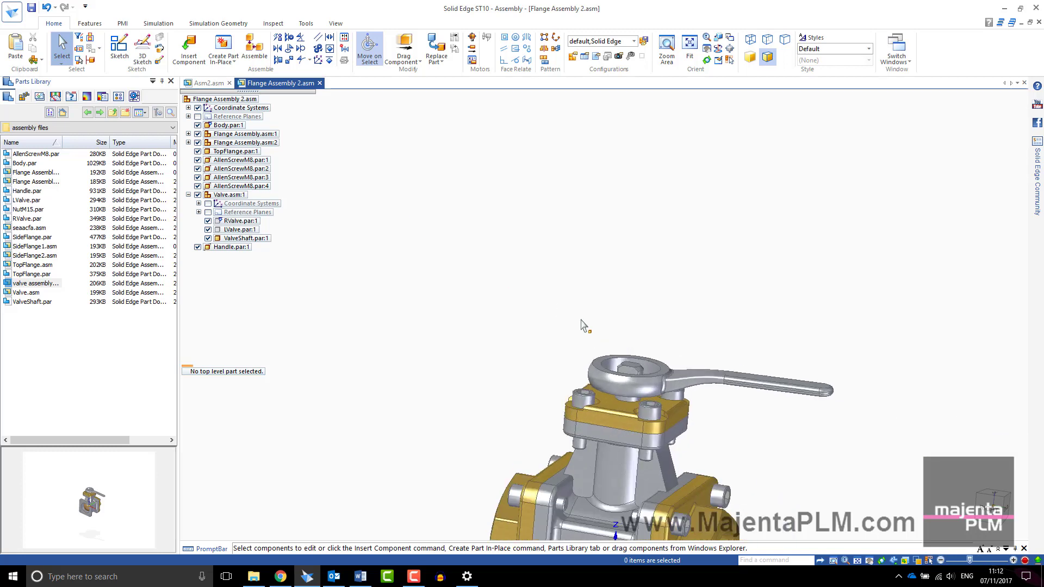
click(216, 187)
shift+click(236, 151)
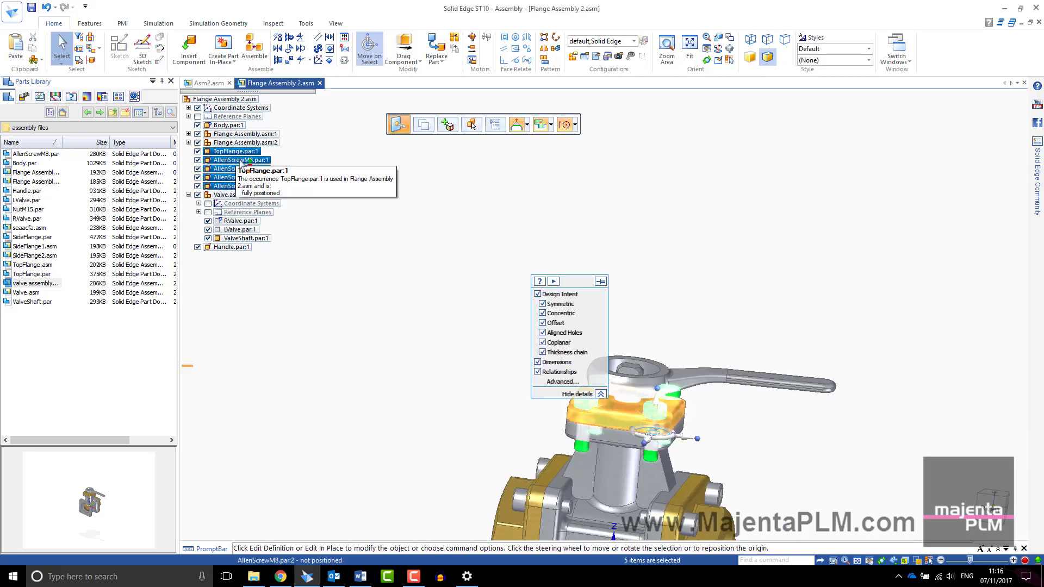
click(454, 39)
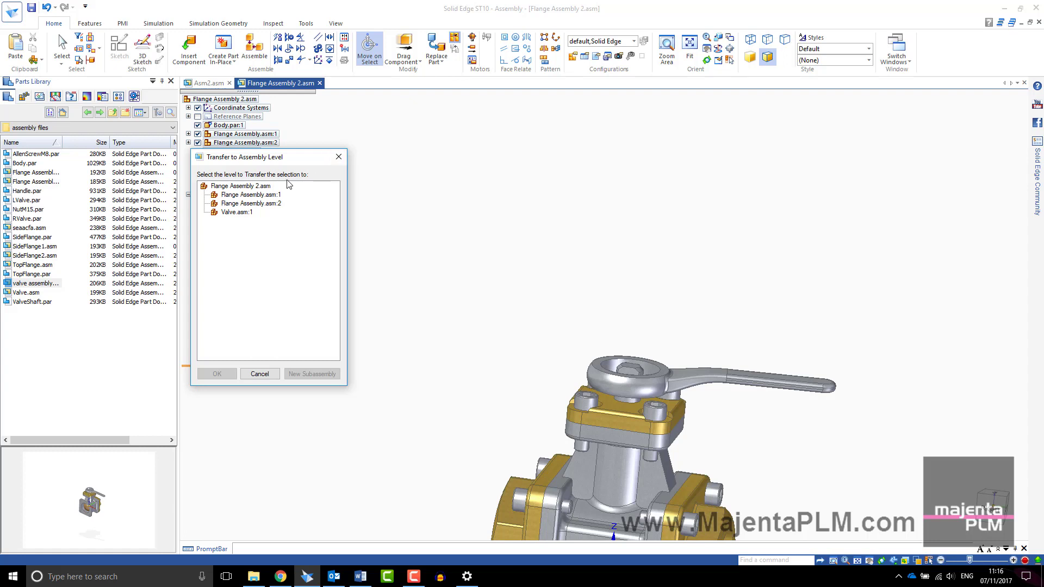
click(230, 187)
click(307, 375)
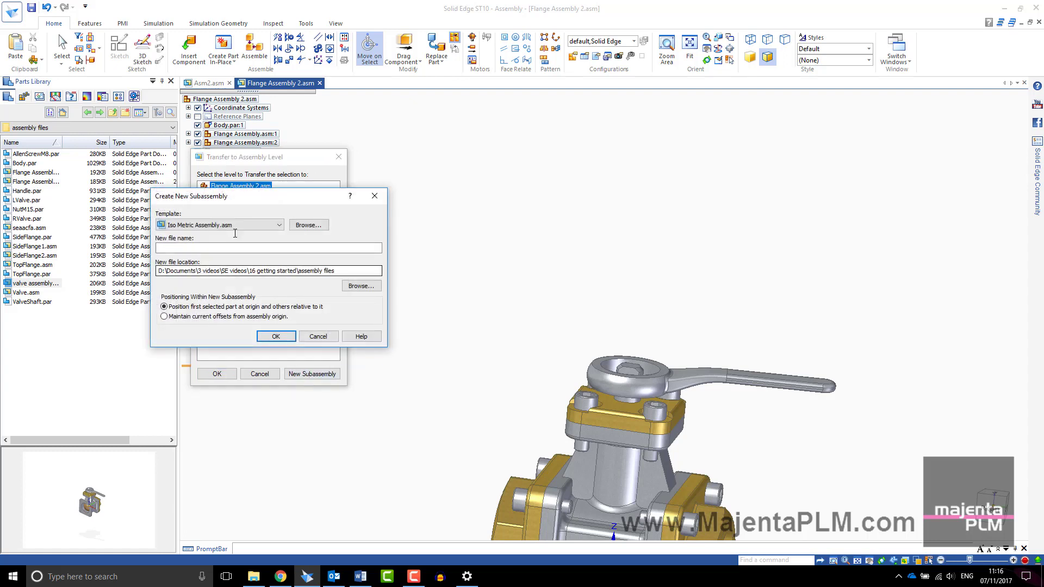
text(Top Flange Assembly)
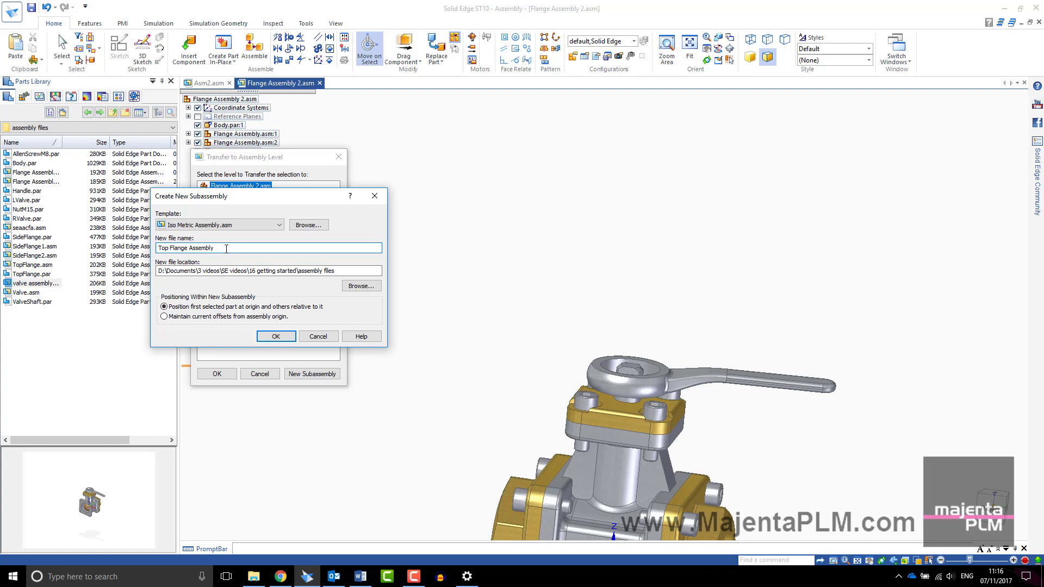
click(273, 336)
click(217, 374)
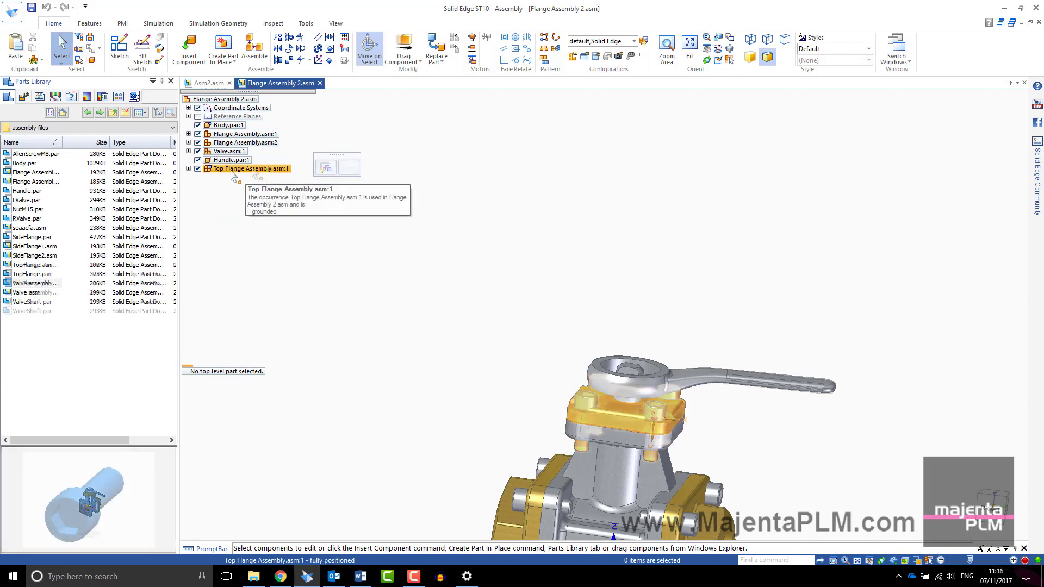
click(250, 168)
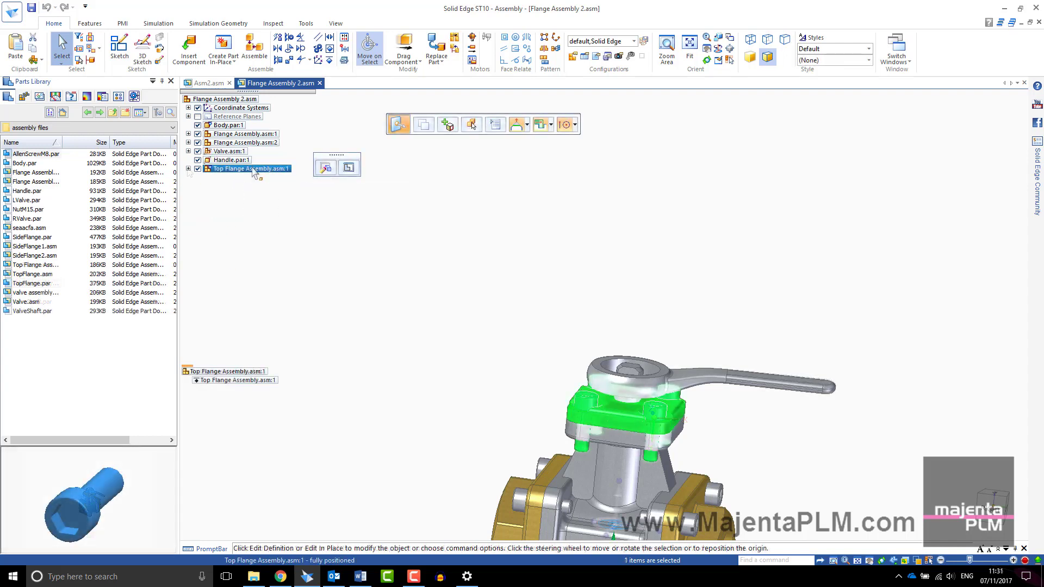
click(189, 168)
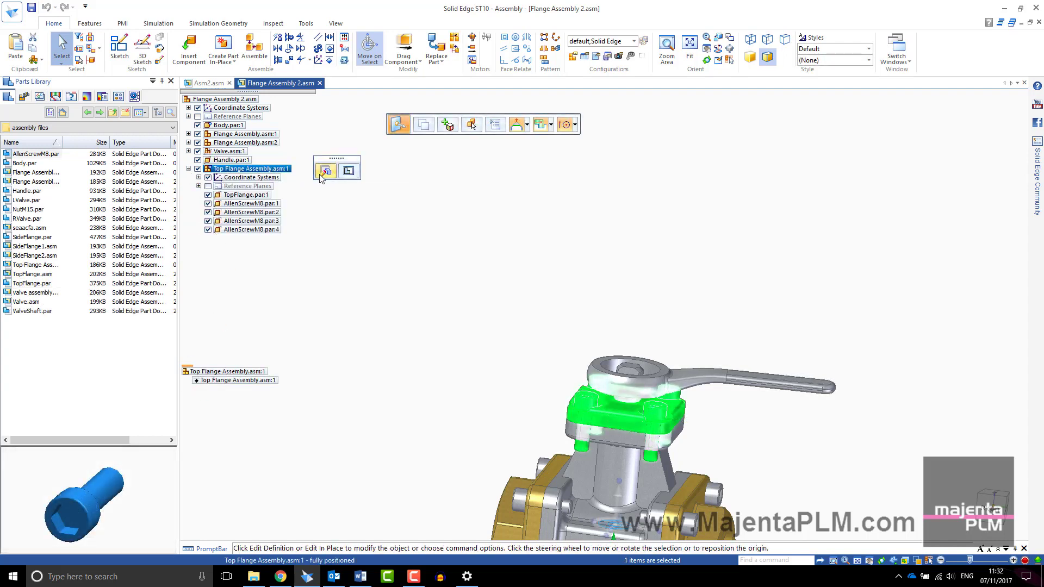
click(349, 172)
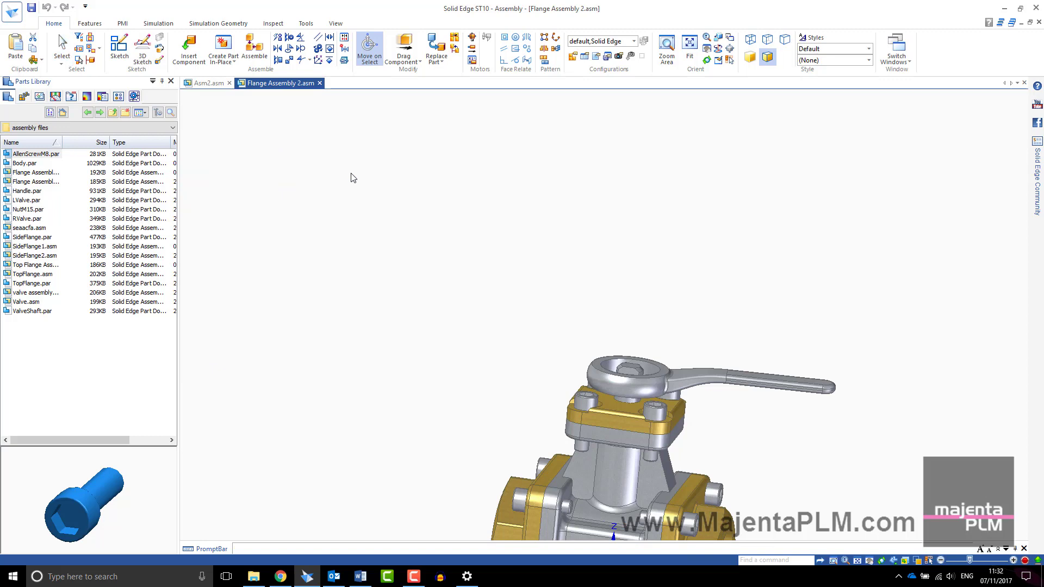
click(247, 203)
click(935, 48)
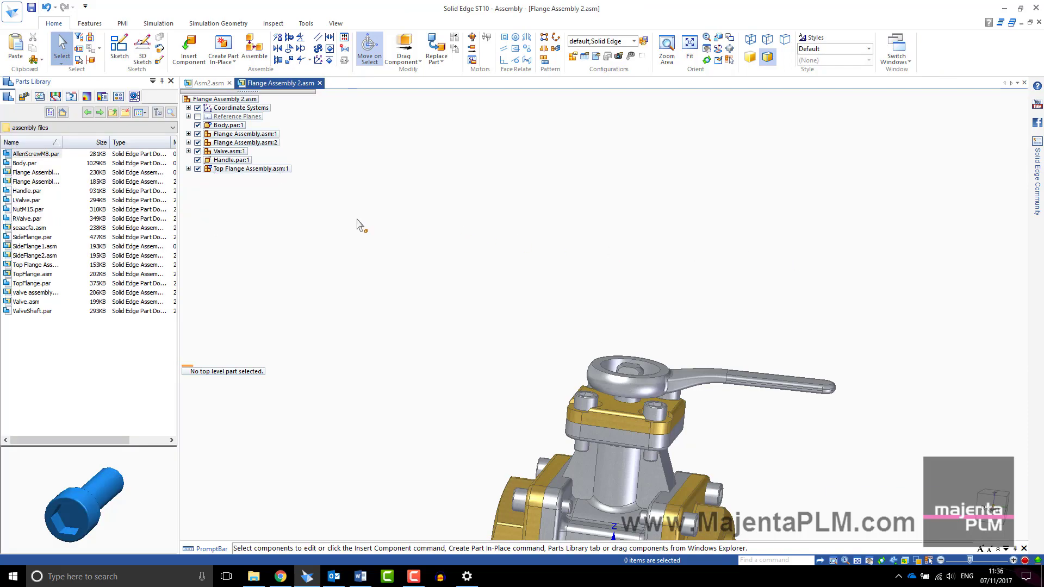
mouse_move(218, 160)
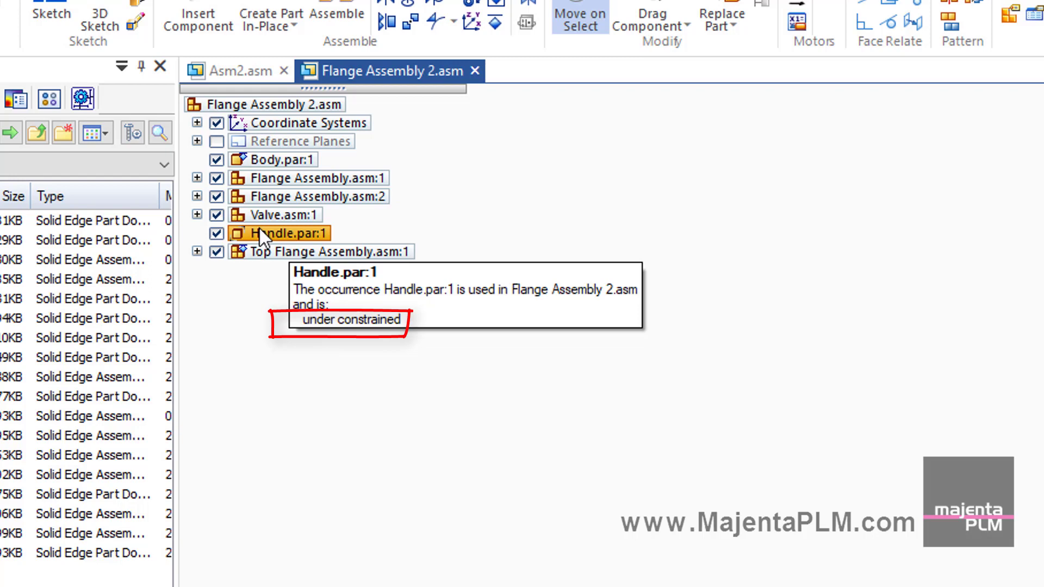
mouse_move(262, 220)
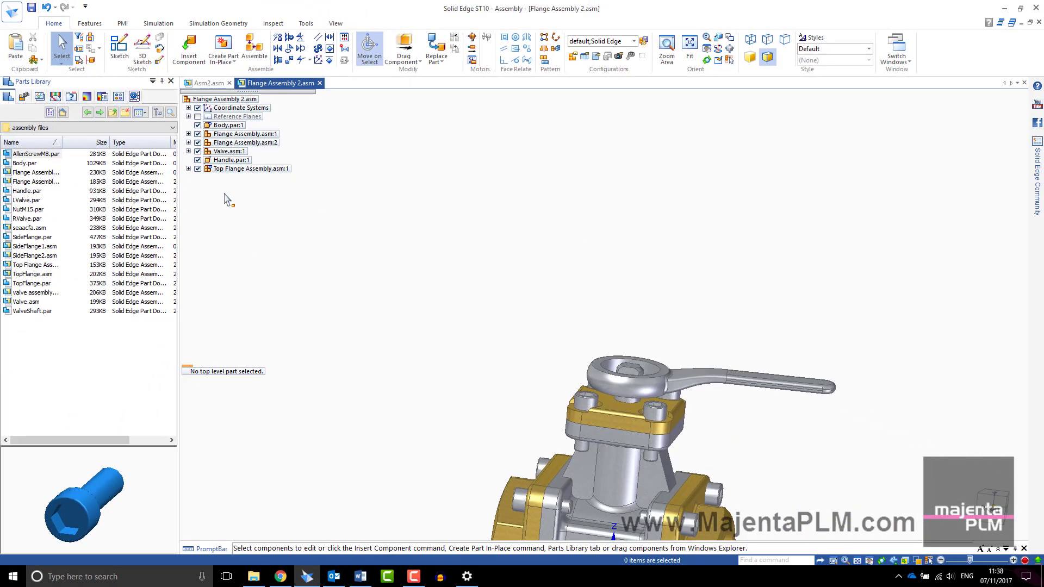
Step: Delete the V942 Planar Align row in the Assembly Relationships manager, leaving 13 relationships
click(344, 37)
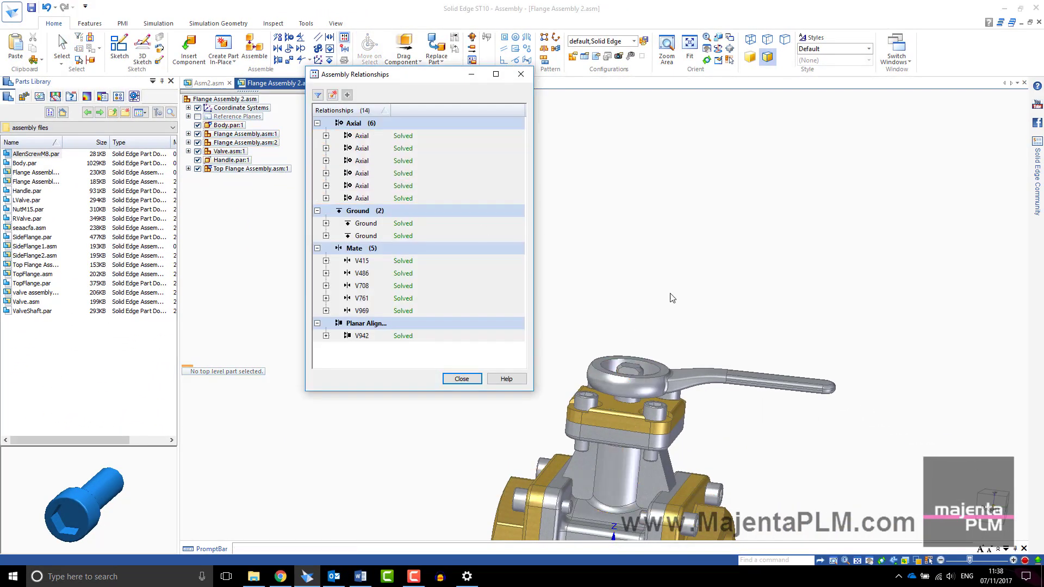
key(ctrl+shift+f)
scroll(607, 332, up, 3)
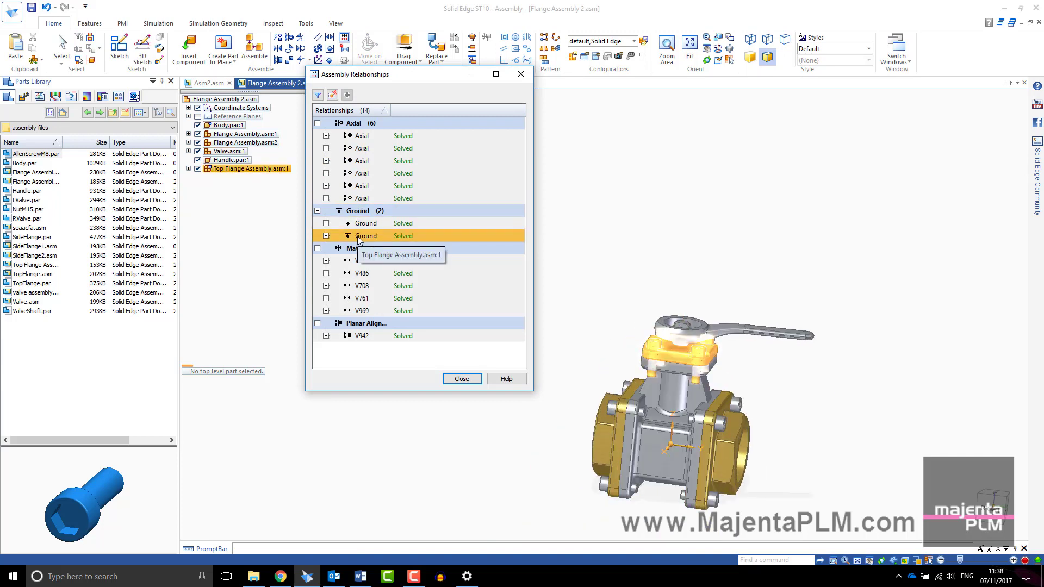
click(373, 341)
key(Delete)
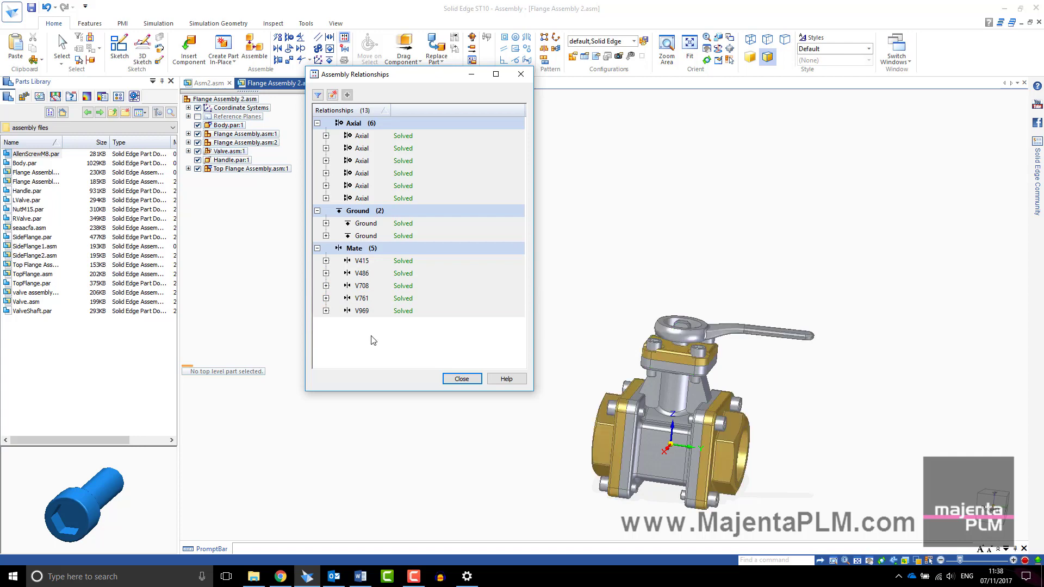
click(462, 379)
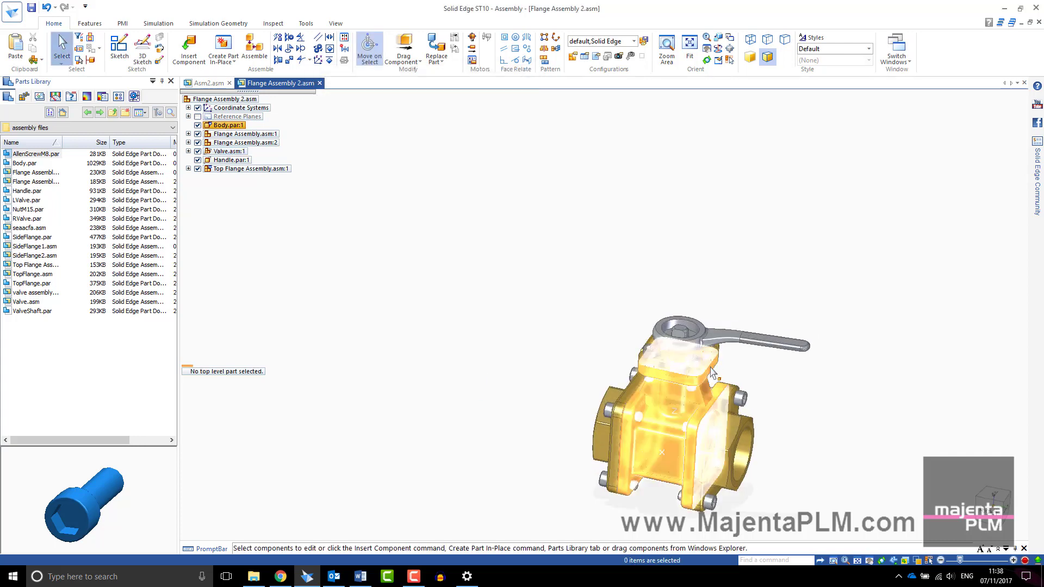
Step: Rotate the handle about the valve shaft using Drag Component
scroll(653, 326, up, 5)
scroll(625, 304, down, 2)
scroll(625, 305, up, 4)
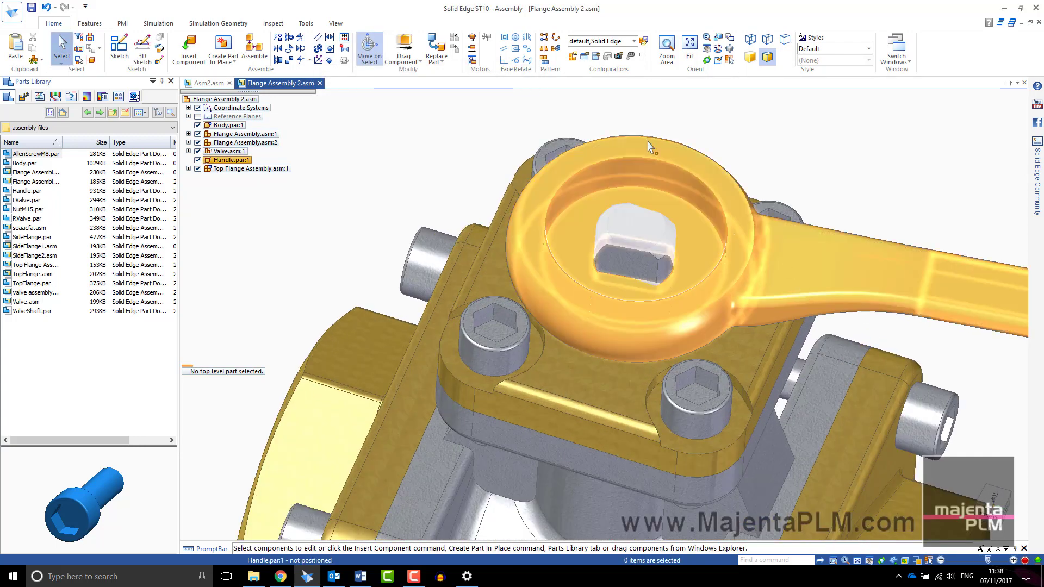
click(405, 48)
drag(789, 250, 728, 153)
key(Escape)
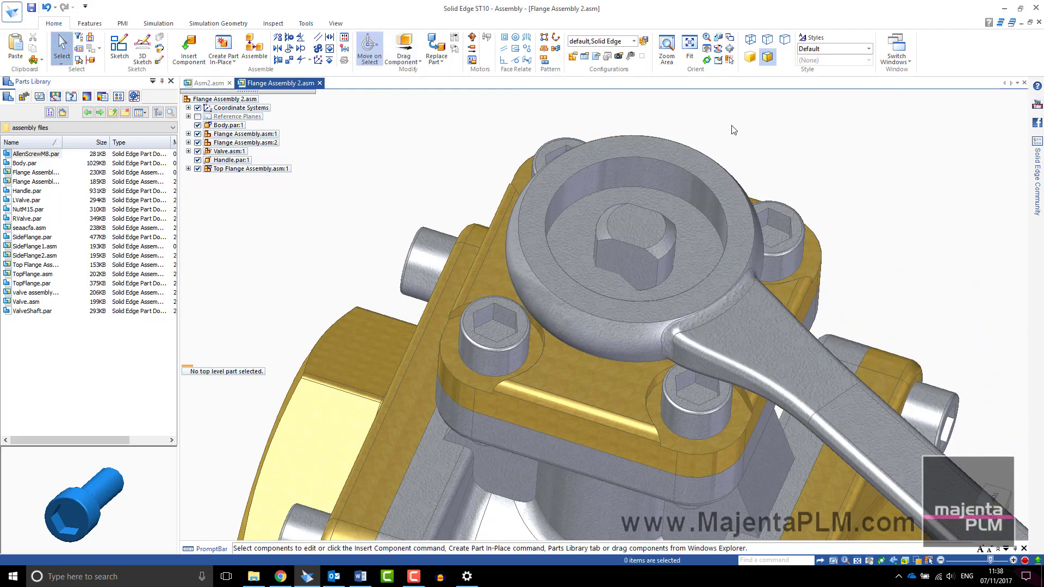
Step: Relate the shaft flat to the handle face, hide Flange Assembly.asm:1, and swing the handle
click(277, 48)
click(640, 269)
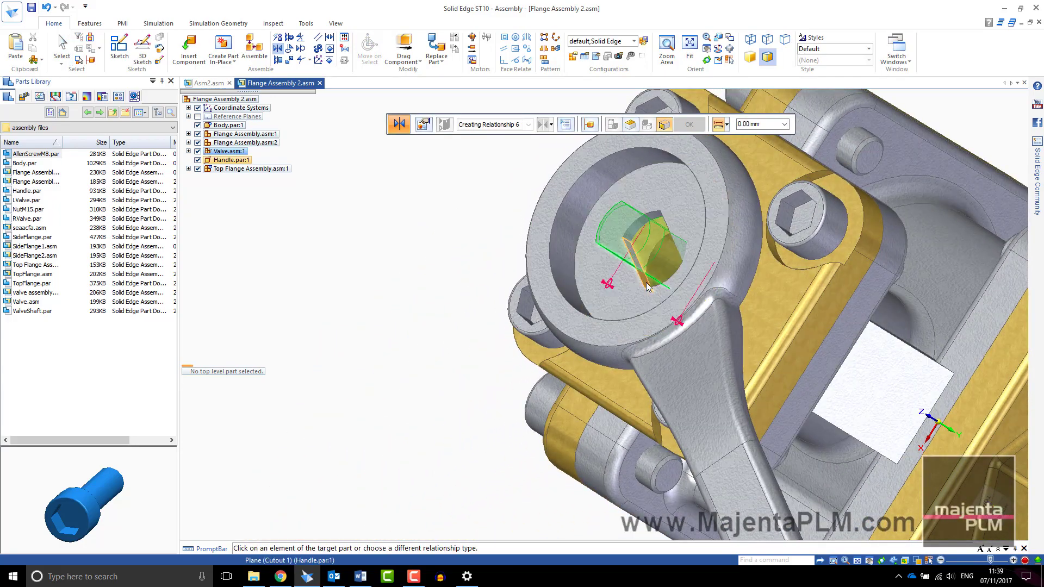
click(647, 283)
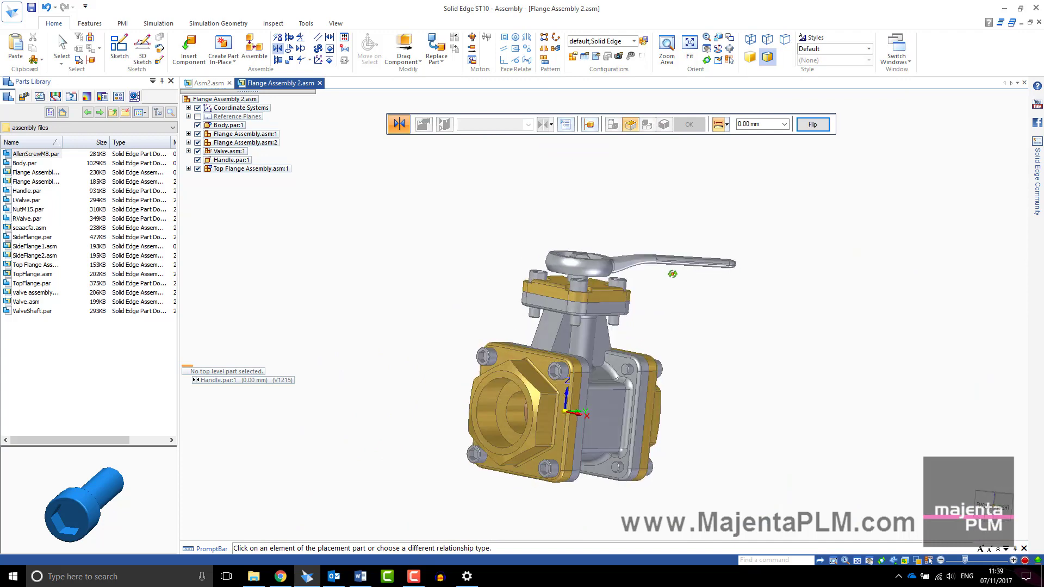
click(197, 134)
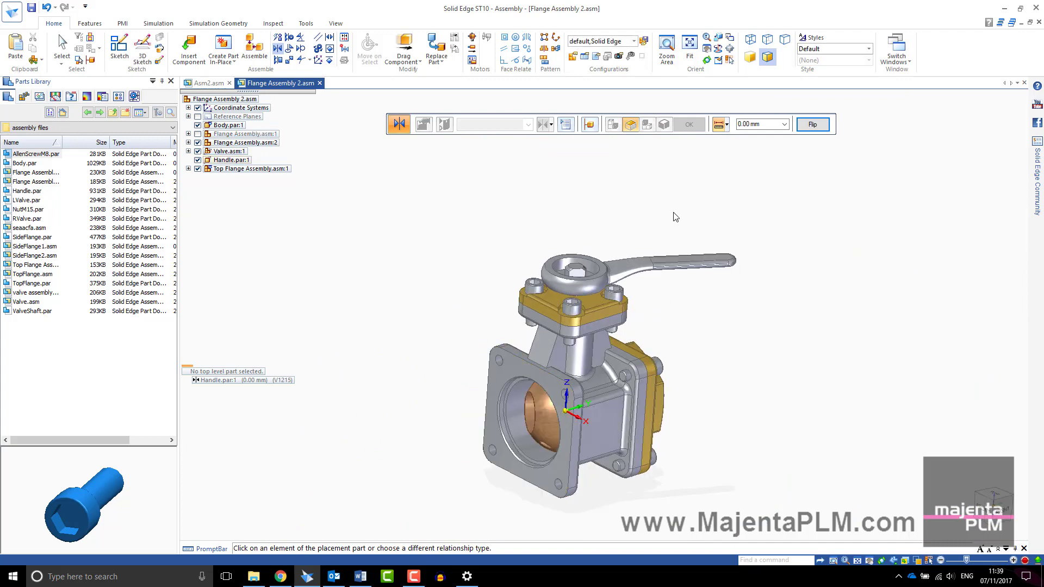
drag(717, 261, 804, 134)
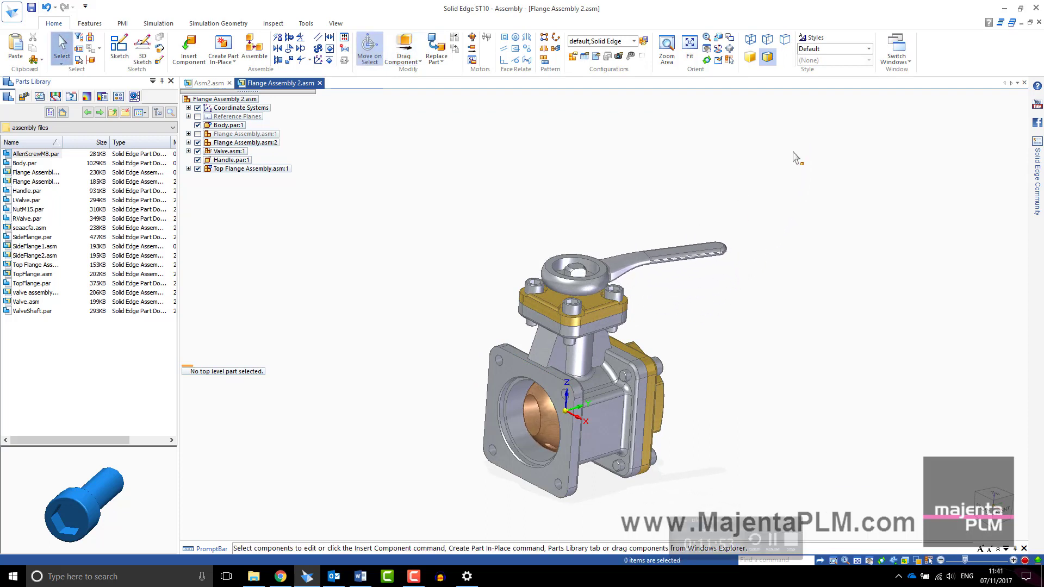
Step: Open the Application menu and go to the Learn Solid Edge page
click(12, 11)
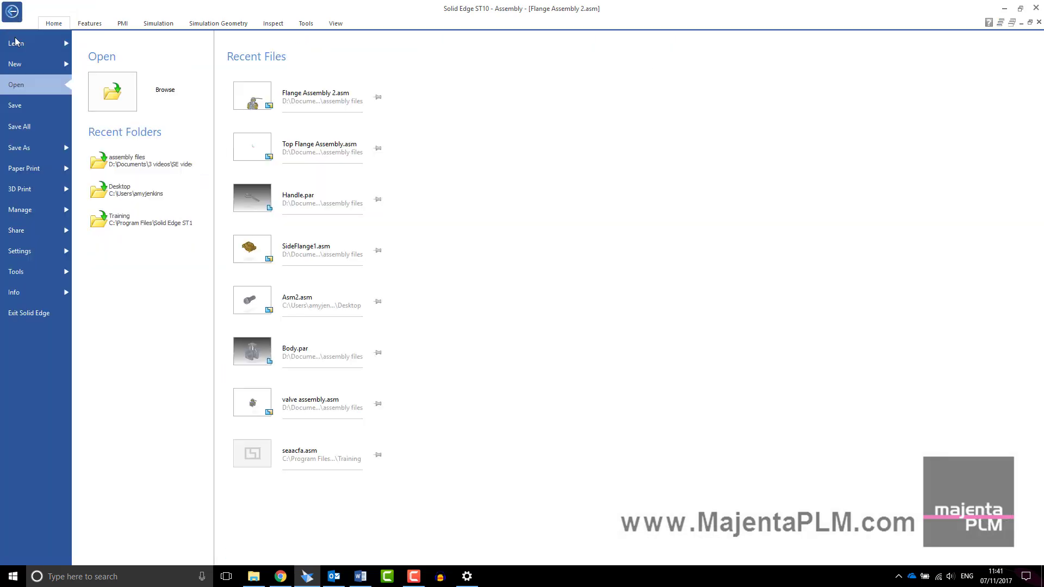
click(22, 46)
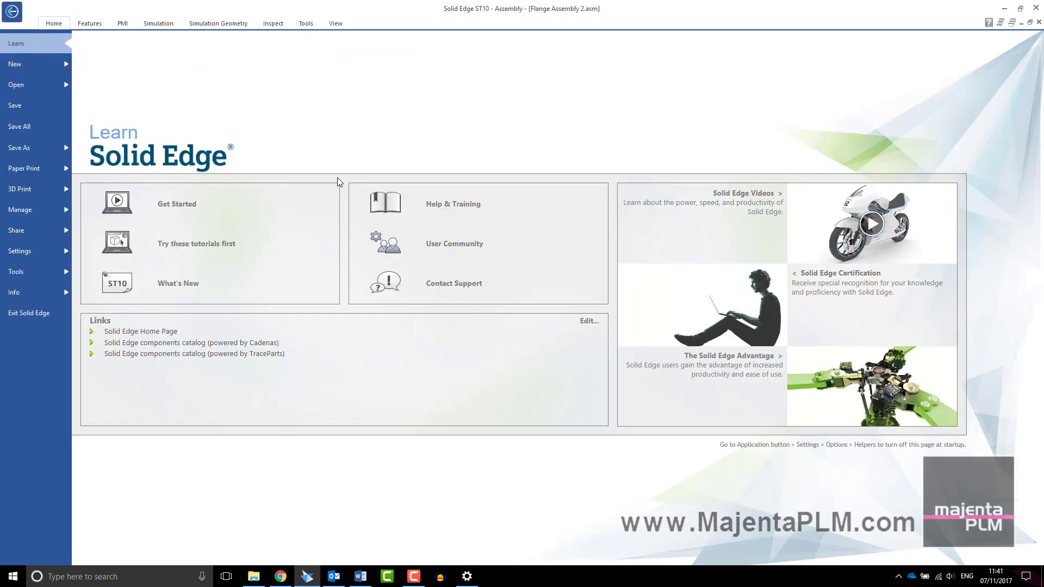